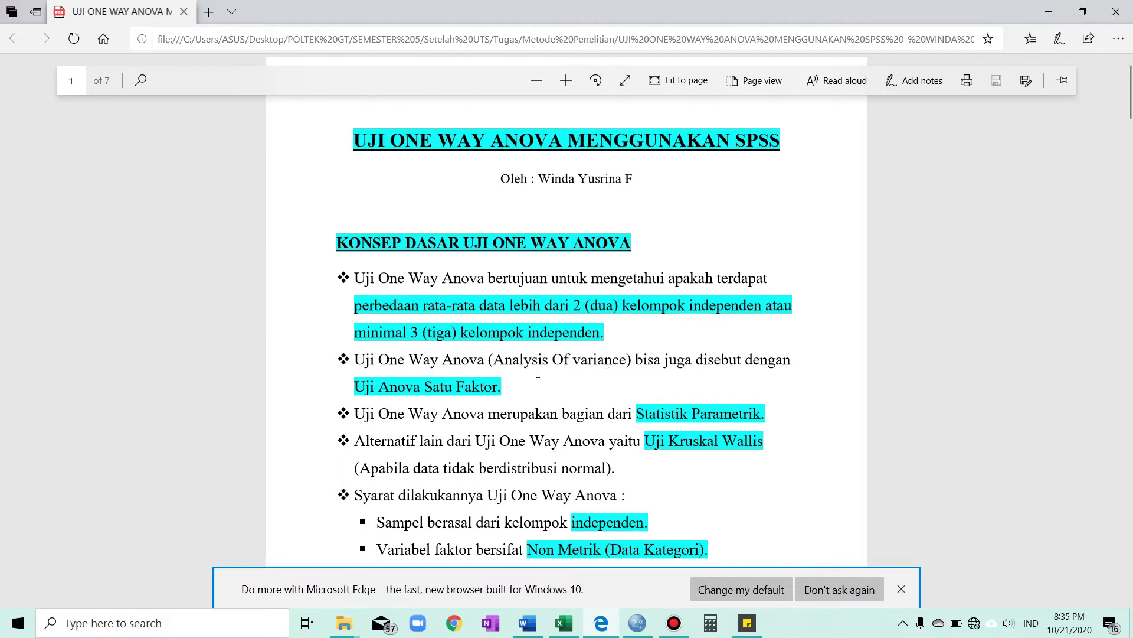
Read the One Way Anova concept notes and the example case in the PDF
scroll(537, 373, "down", 1)
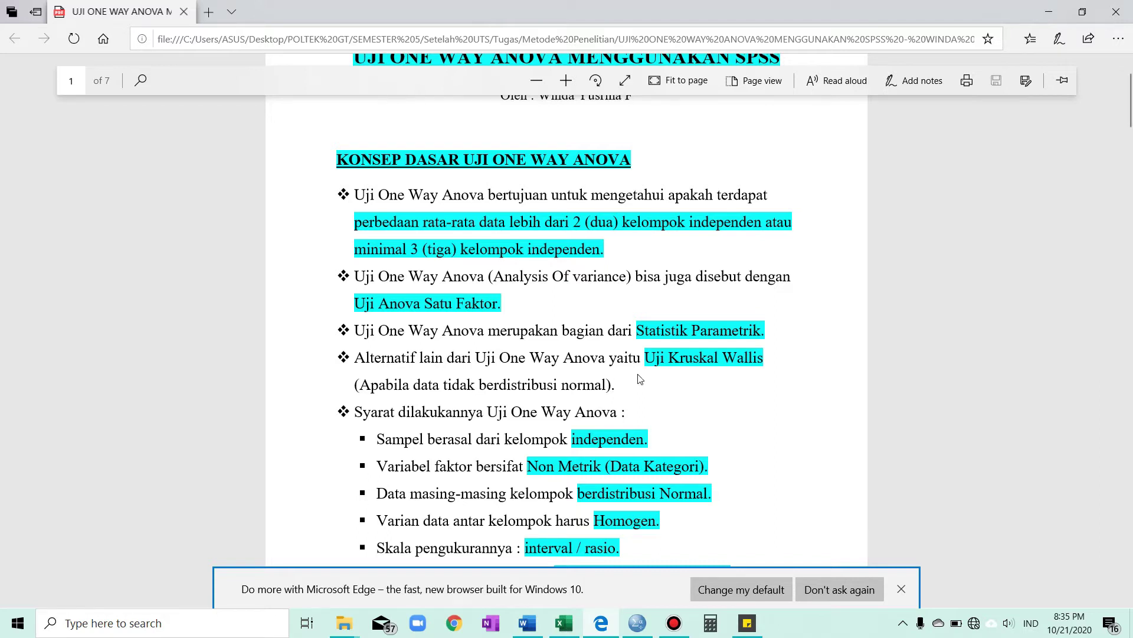
scroll(632, 385, "down", 1)
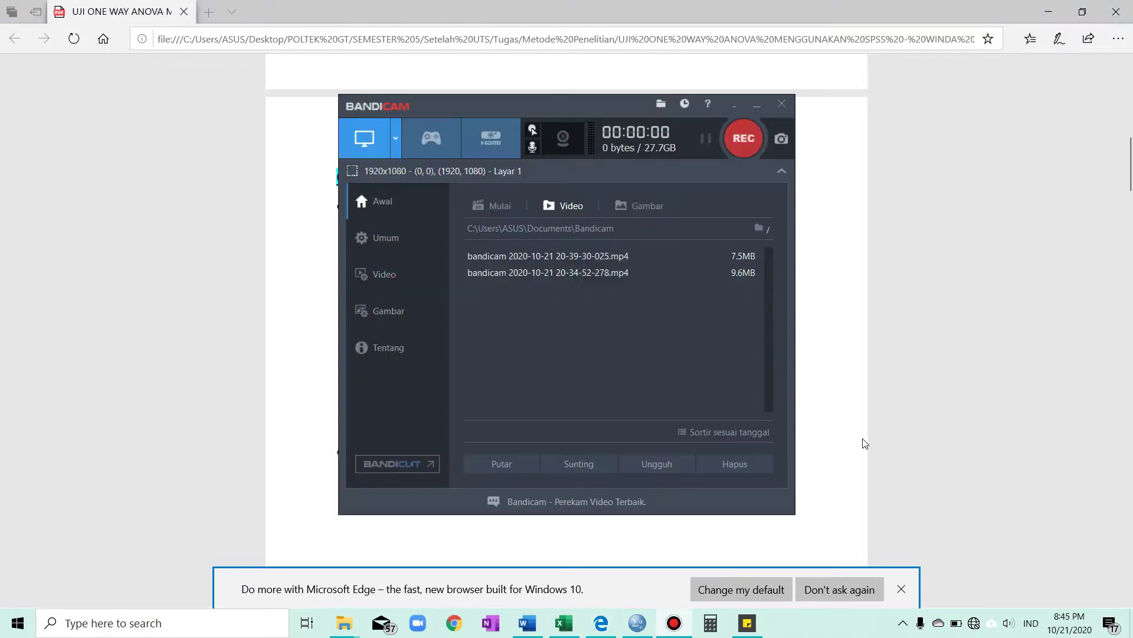
left_click(863, 440)
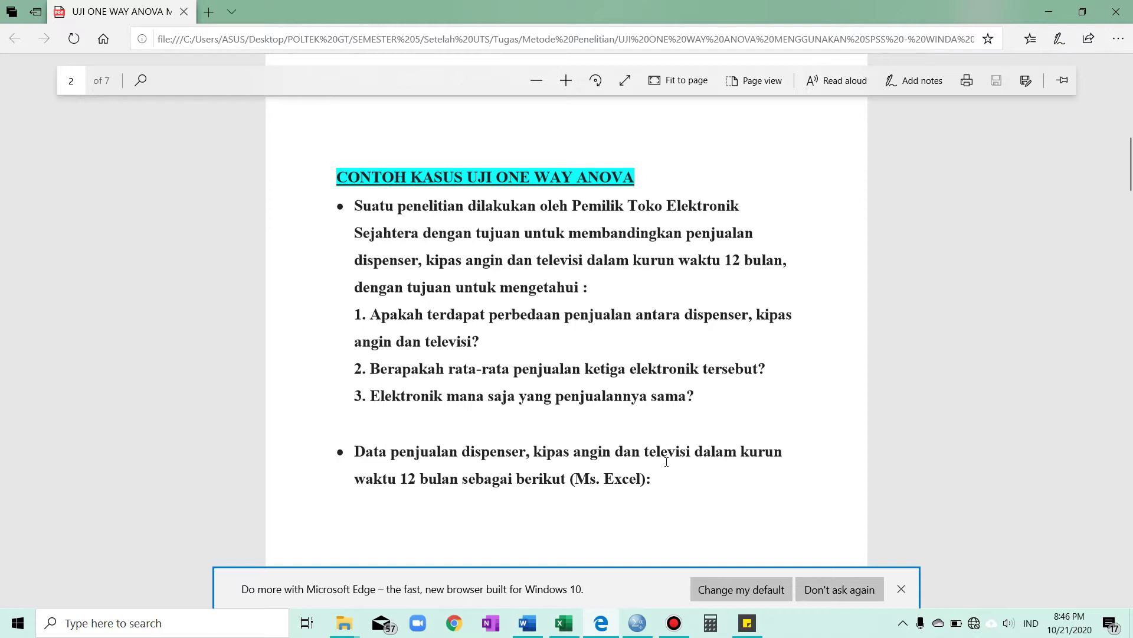
Switch to the Excel workbook and examine the monthly sales table for Dispenser, Kipas Angin and Televisi
left_click(563, 623)
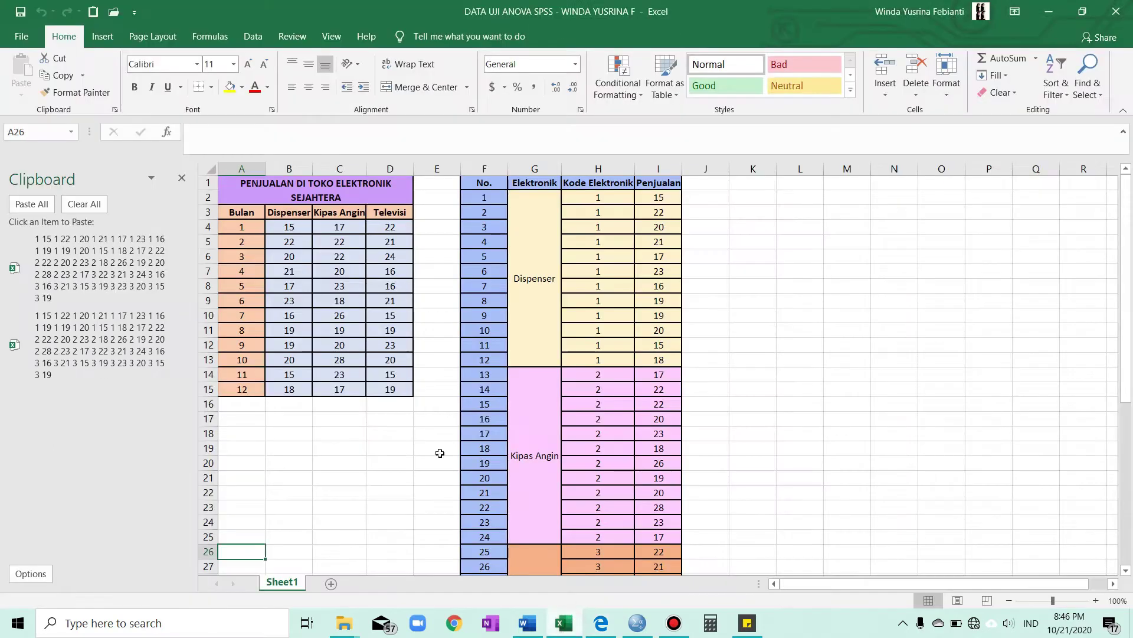
left_click_drag(228, 201, 312, 391)
left_click_drag(291, 213, 299, 388)
left_click_drag(336, 213, 343, 392)
left_click_drag(389, 213, 391, 392)
left_click_drag(254, 213, 253, 388)
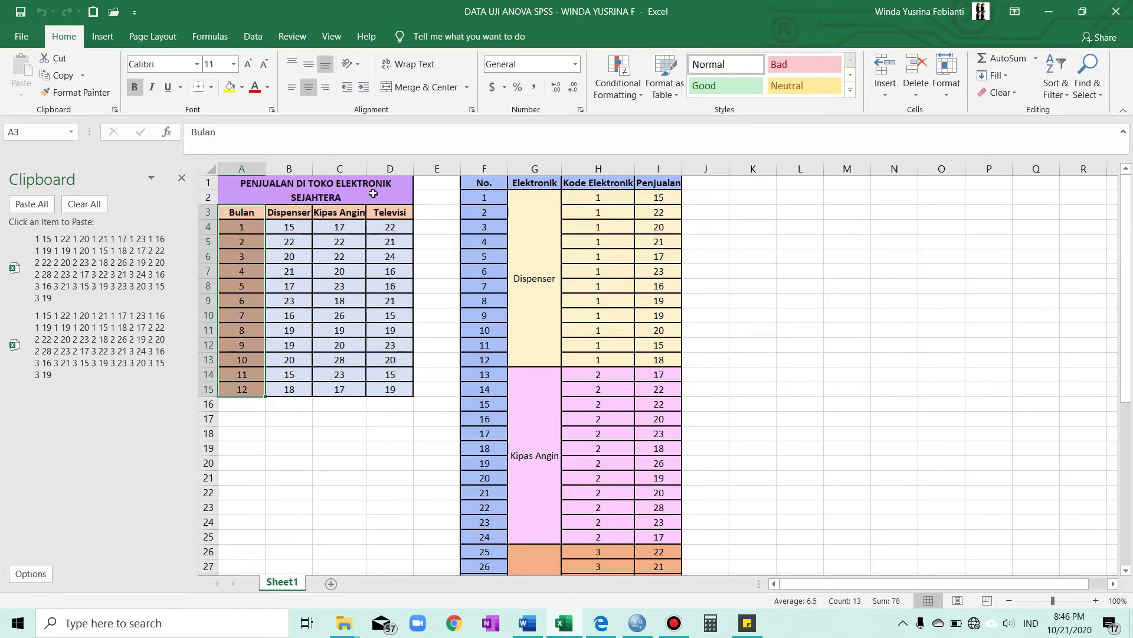
left_click_drag(255, 186, 361, 385)
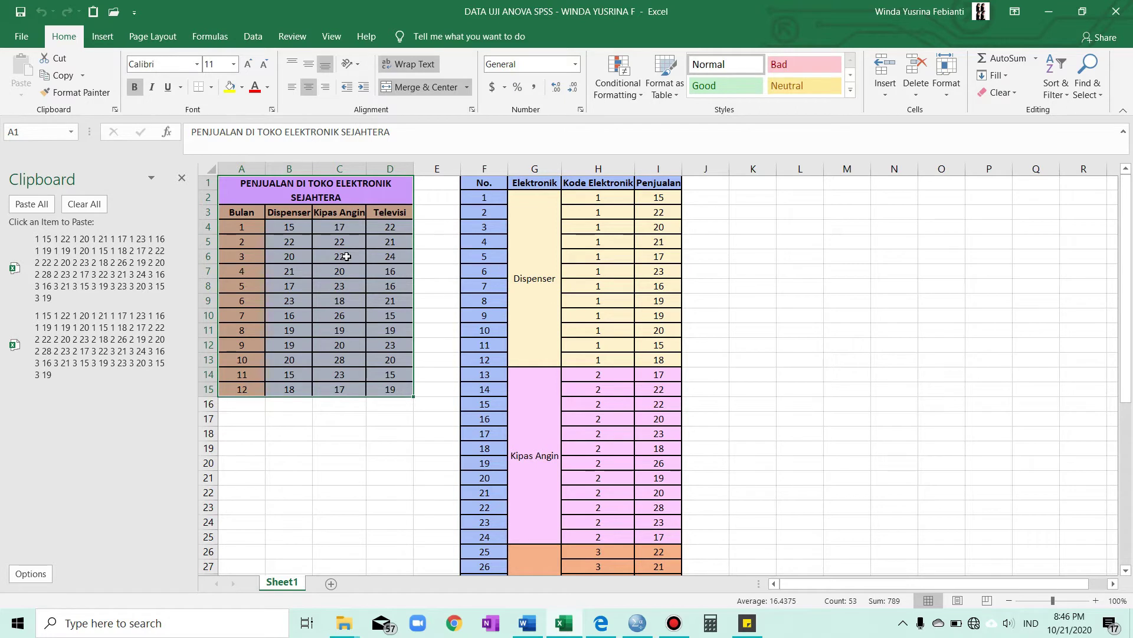
Examine how the second table assigns Kode Elektronik and Penjualan values to each electronics group
left_click_drag(475, 183, 629, 307)
scroll(631, 296, "up", 5)
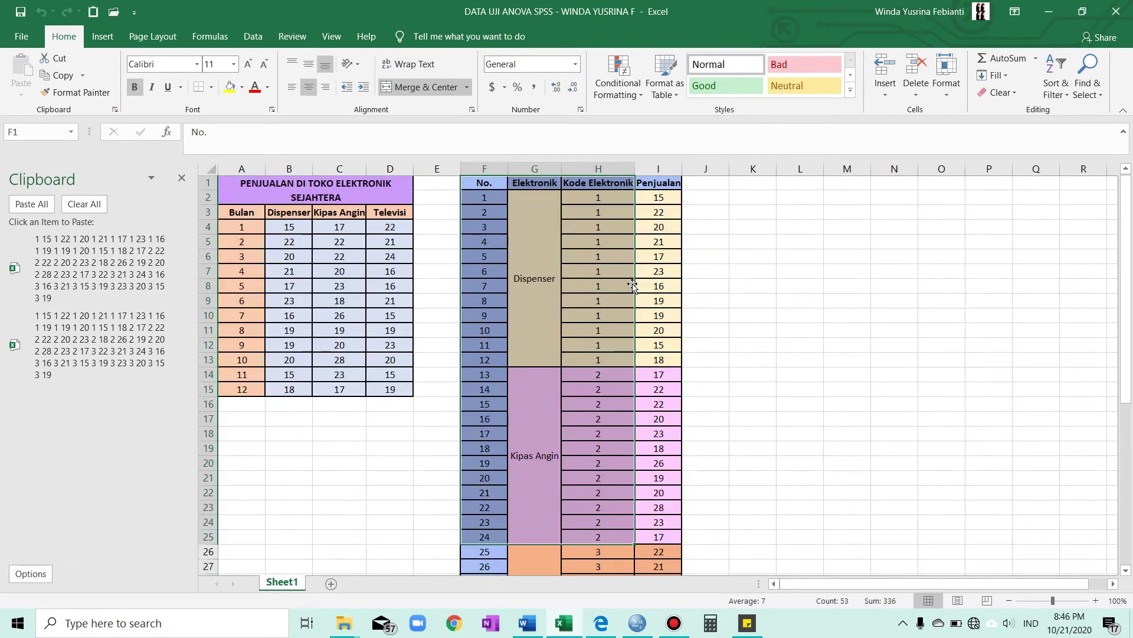
left_click(717, 269)
left_click(554, 264)
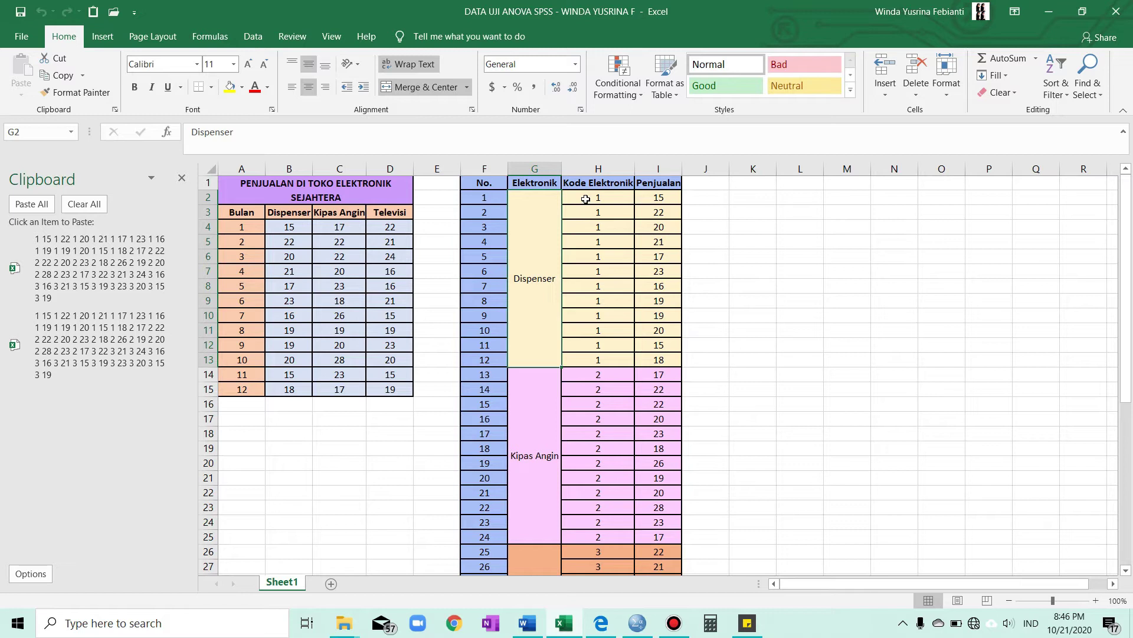
left_click_drag(589, 197, 627, 536)
left_click(522, 411)
scroll(587, 397, "down", 6)
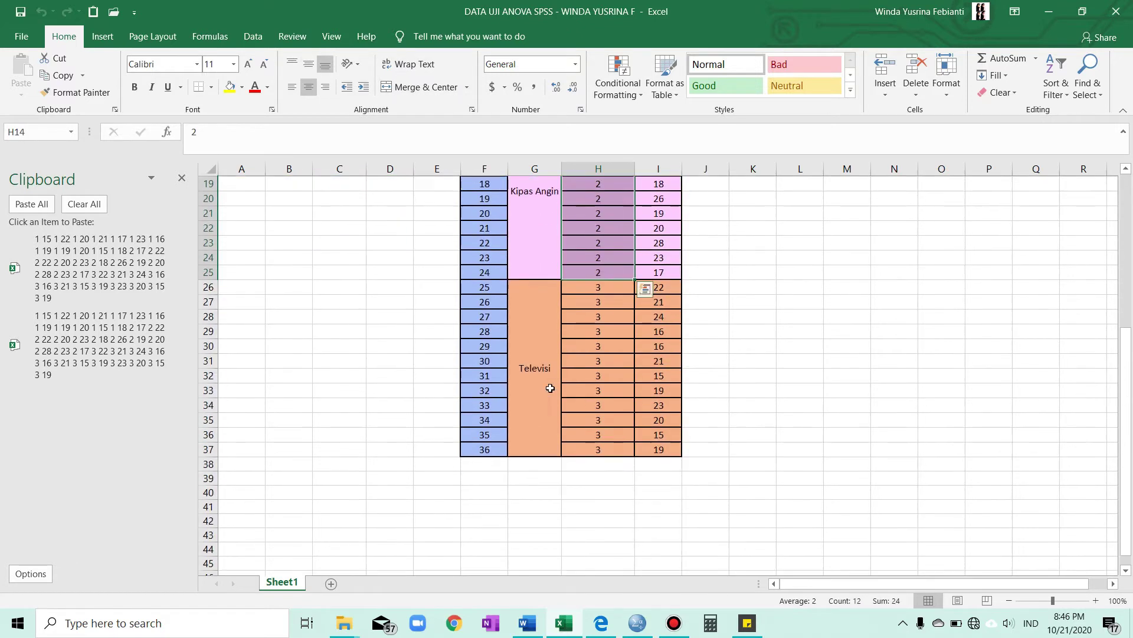
left_click(551, 388)
left_click_drag(598, 286, 613, 453)
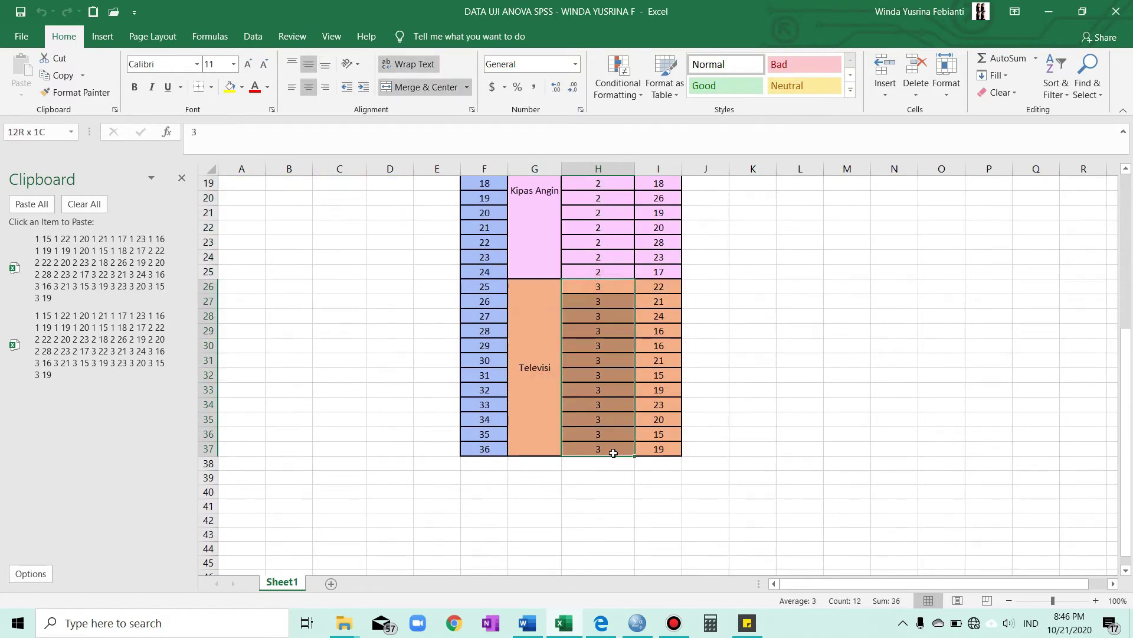
scroll(592, 339, "up", 6)
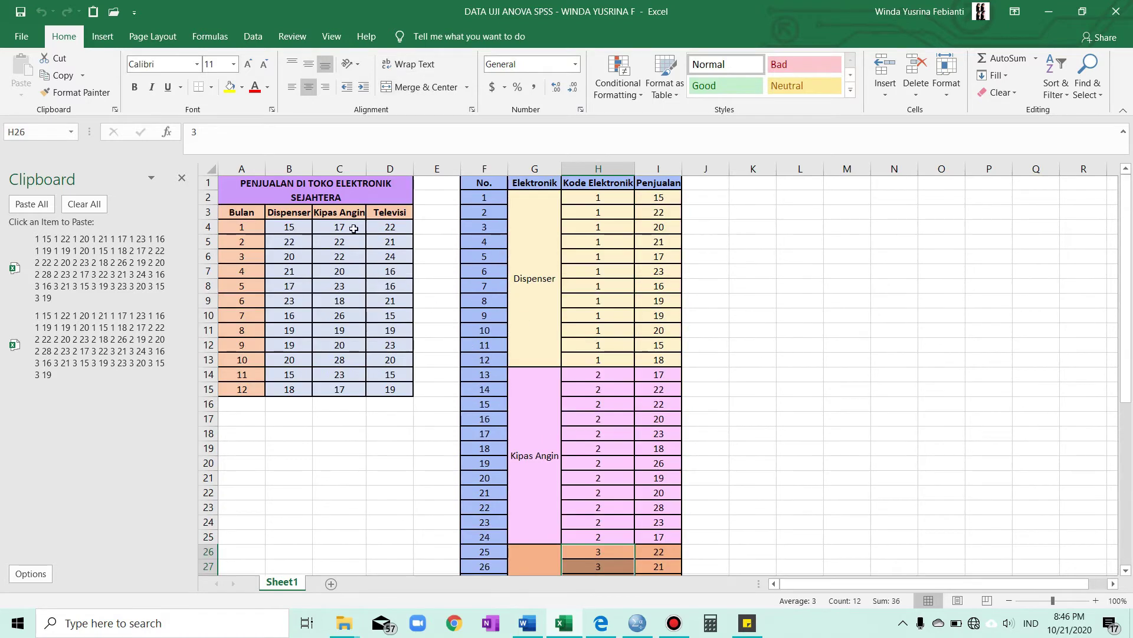
left_click_drag(654, 199, 673, 286)
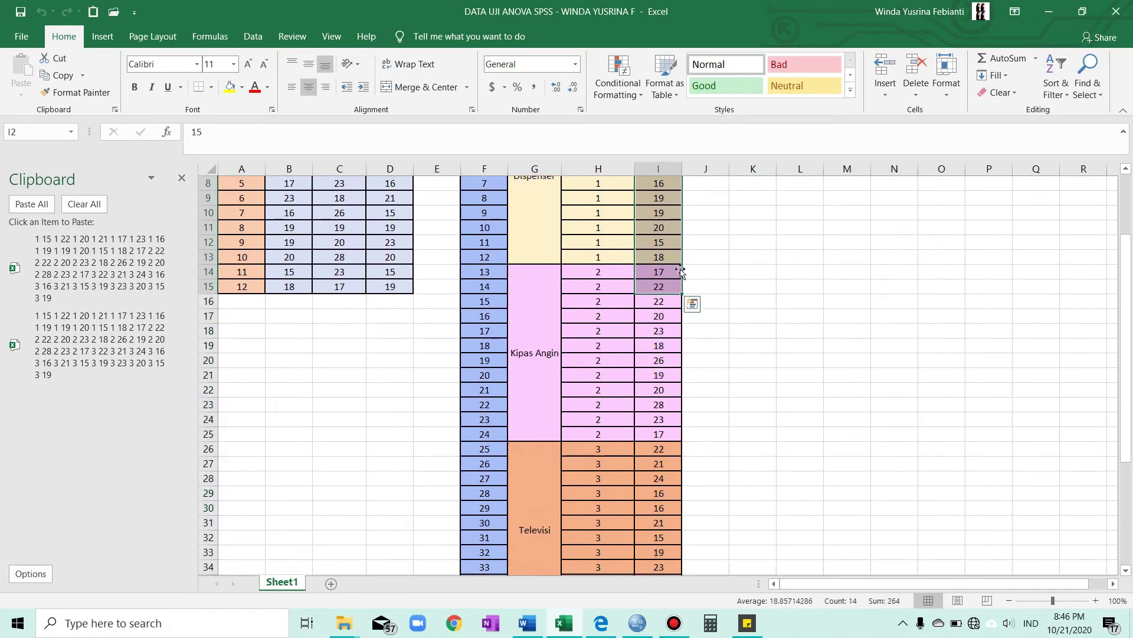
left_click(708, 258)
scroll(623, 260, "up", 3)
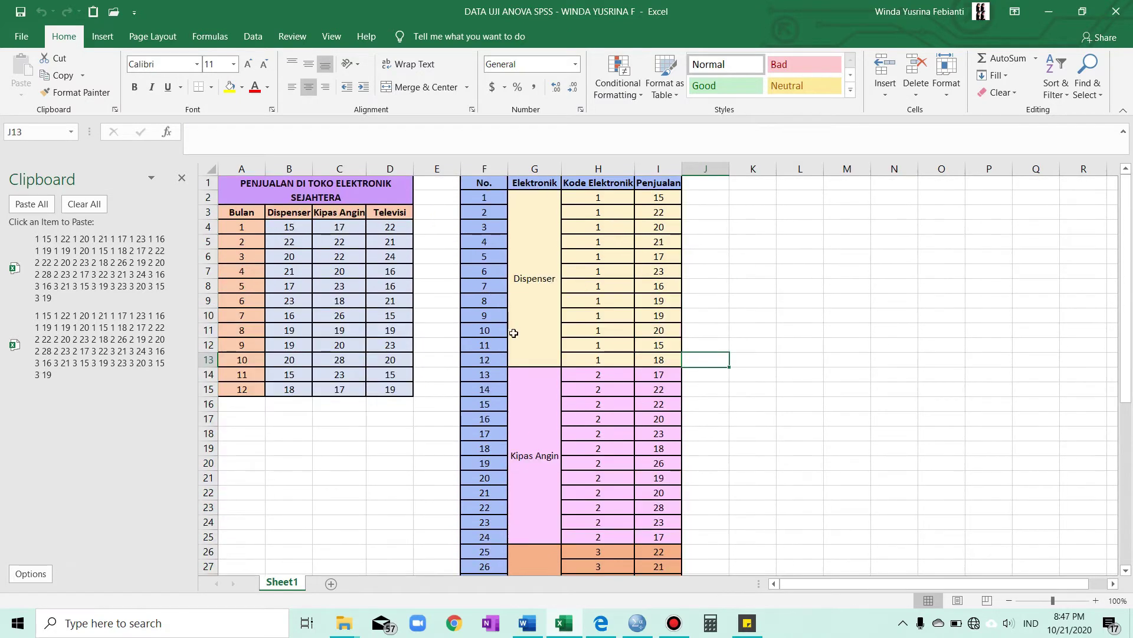
left_click(574, 315)
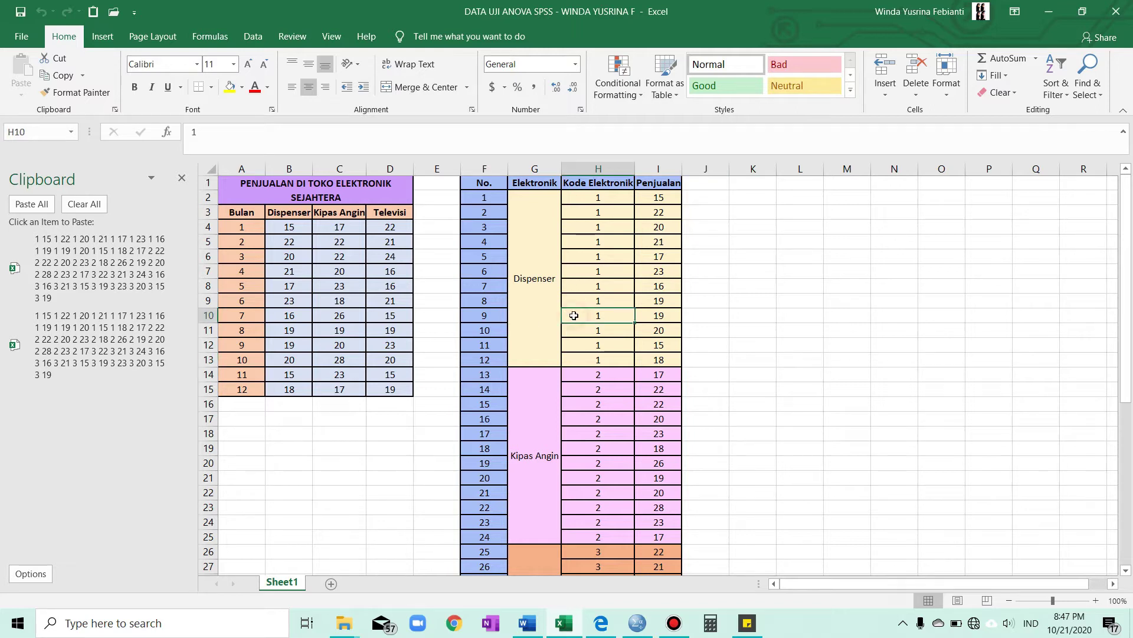
Switch to SPSS and define two variables named X and Y in the variable definitions
left_click(641, 631)
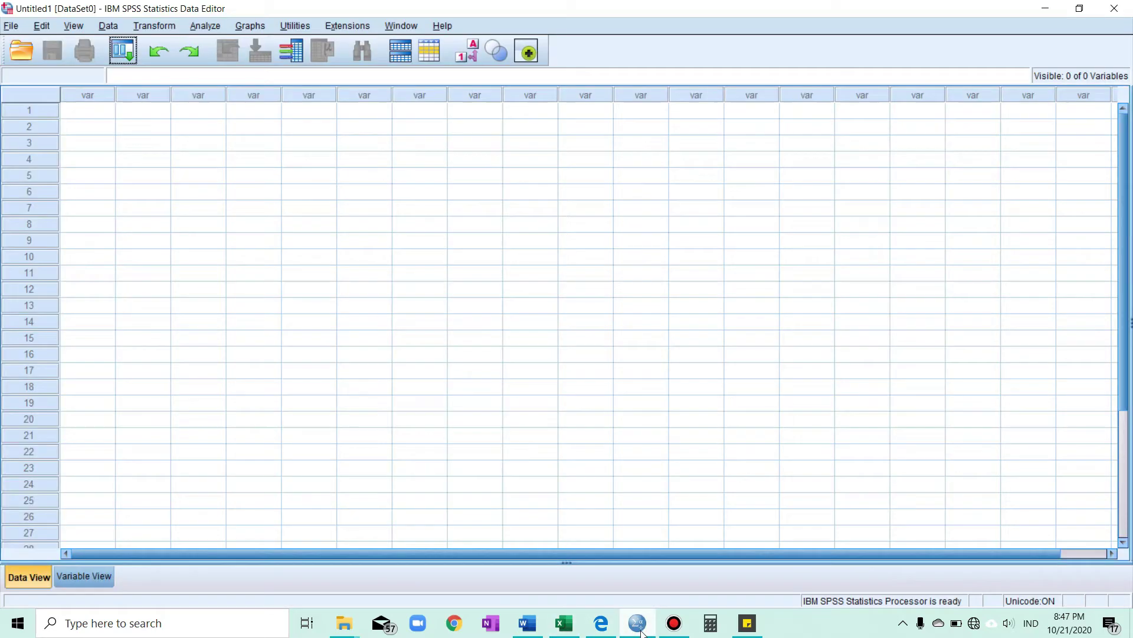
left_click(102, 575)
left_click(102, 91)
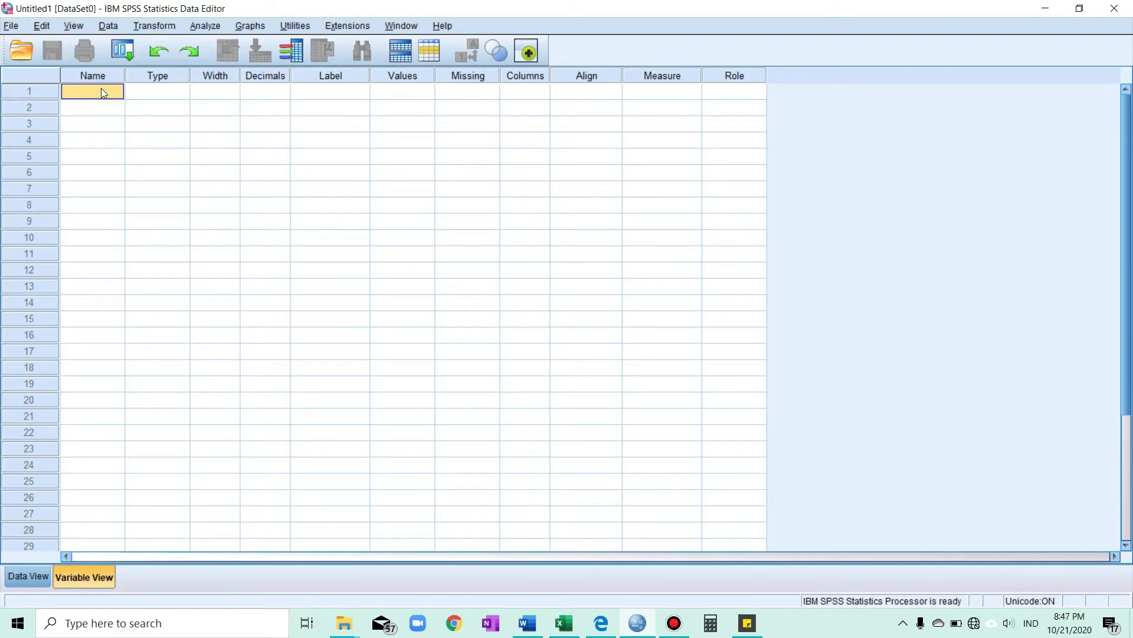
left_click(102, 90)
type("X")
key("Return")
type("Y")
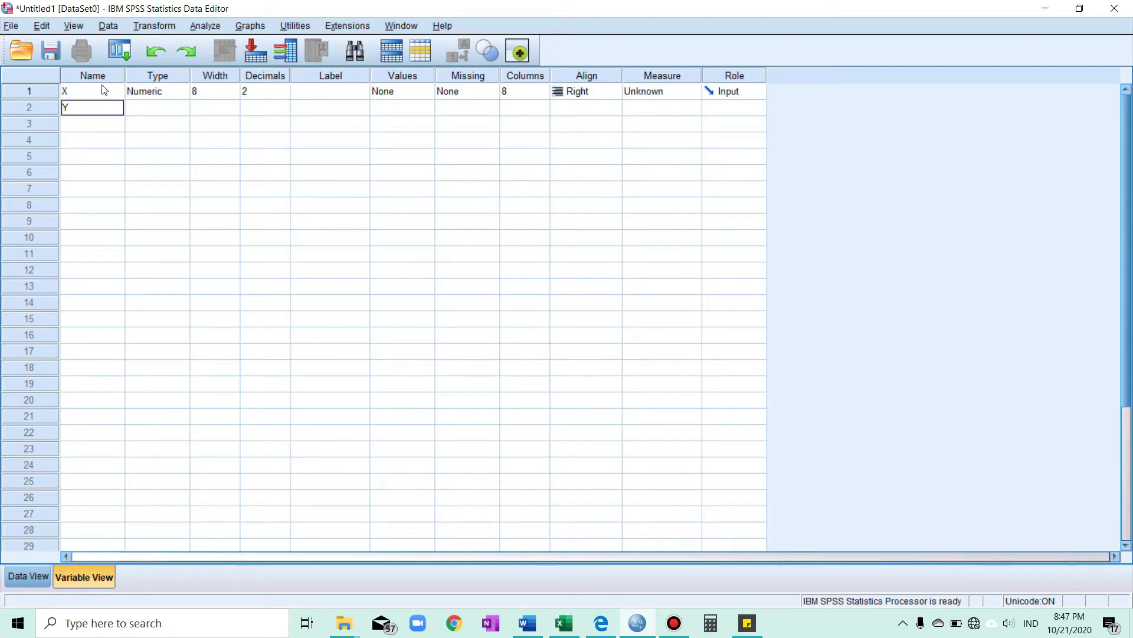
Set the decimals of variables X and Y to 0
left_click(257, 94)
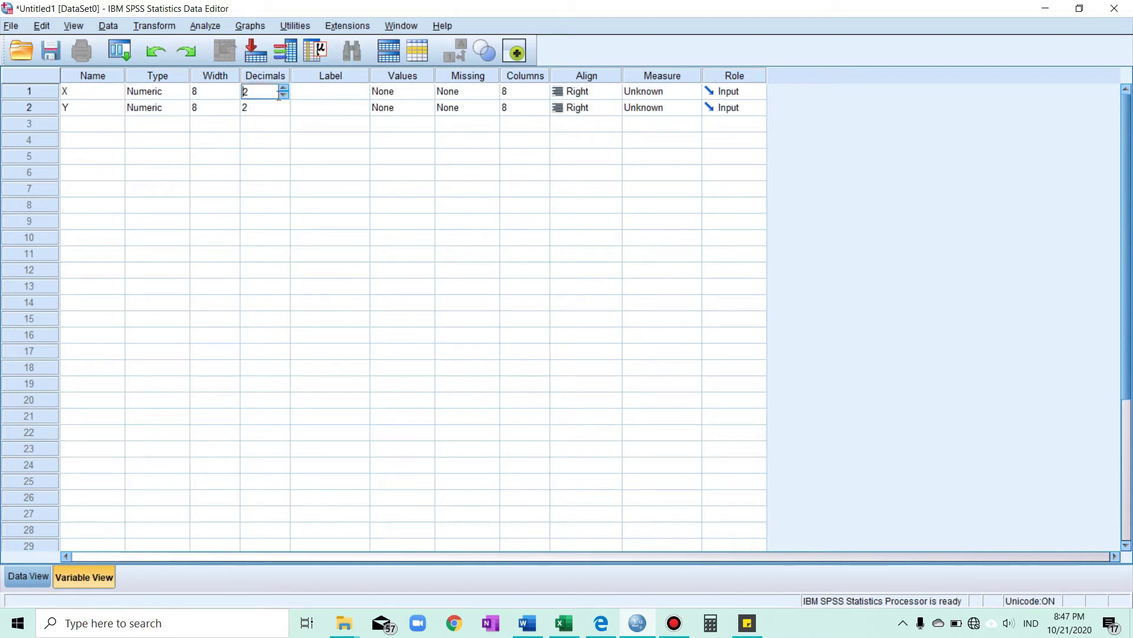
left_click(282, 95)
left_click(282, 95)
left_click(281, 111)
left_click(282, 111)
left_click(282, 111)
Label variable X as Elektronik and variable Y as Penjualan
left_click(332, 93)
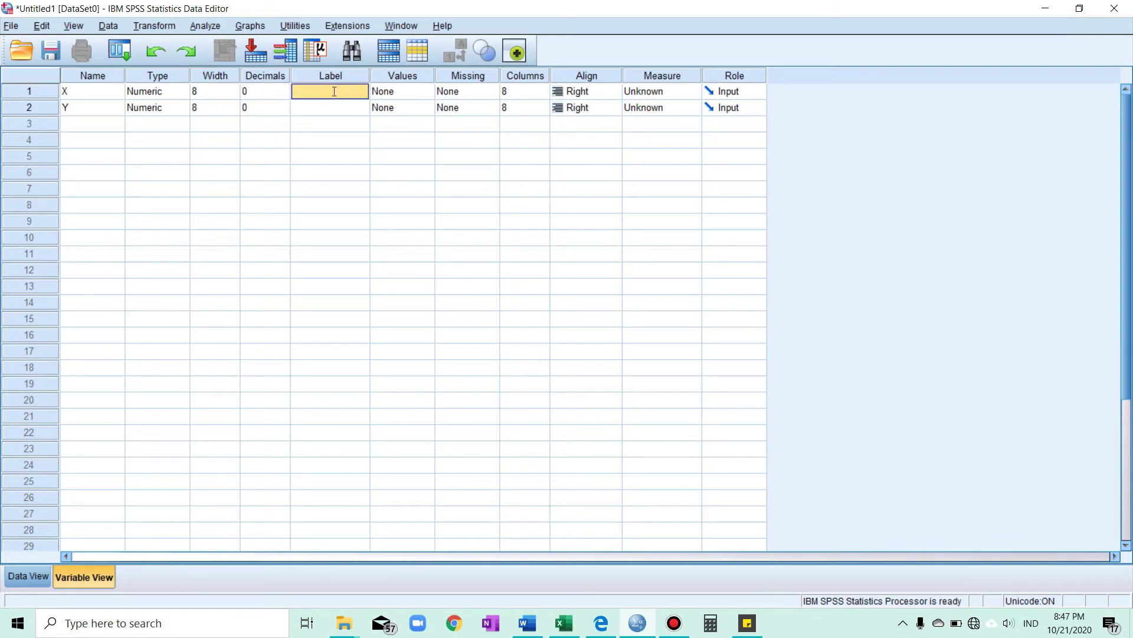
type("Elektronik")
left_click(354, 111)
type("Penjualan")
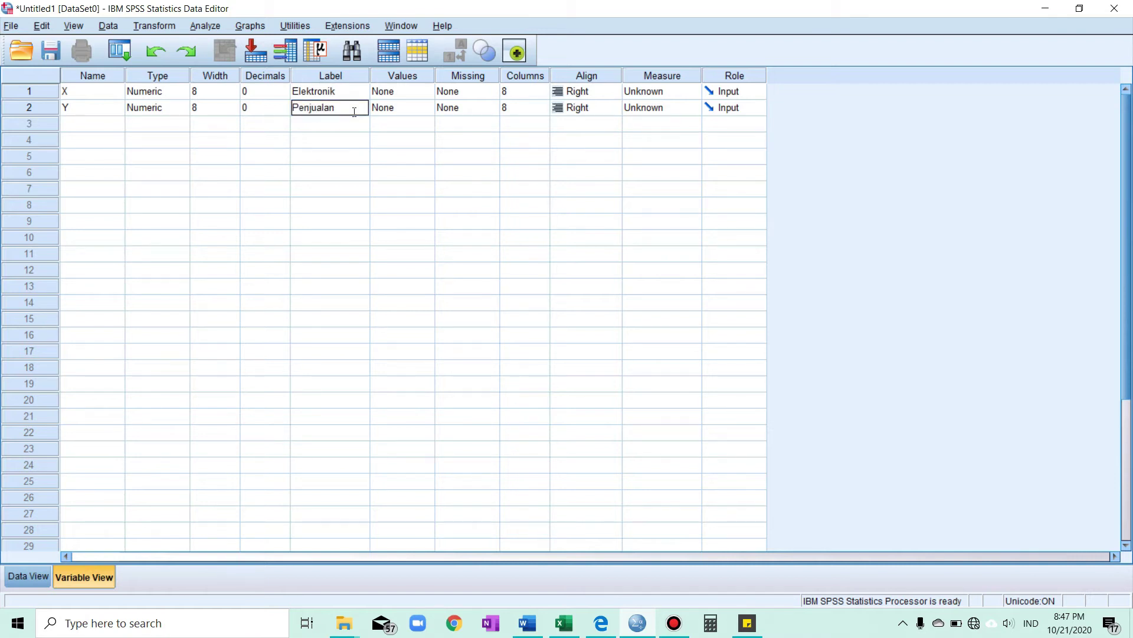
Add the value label 1 = Dispenser to variable X, checking the code in the Excel table
left_click(425, 93)
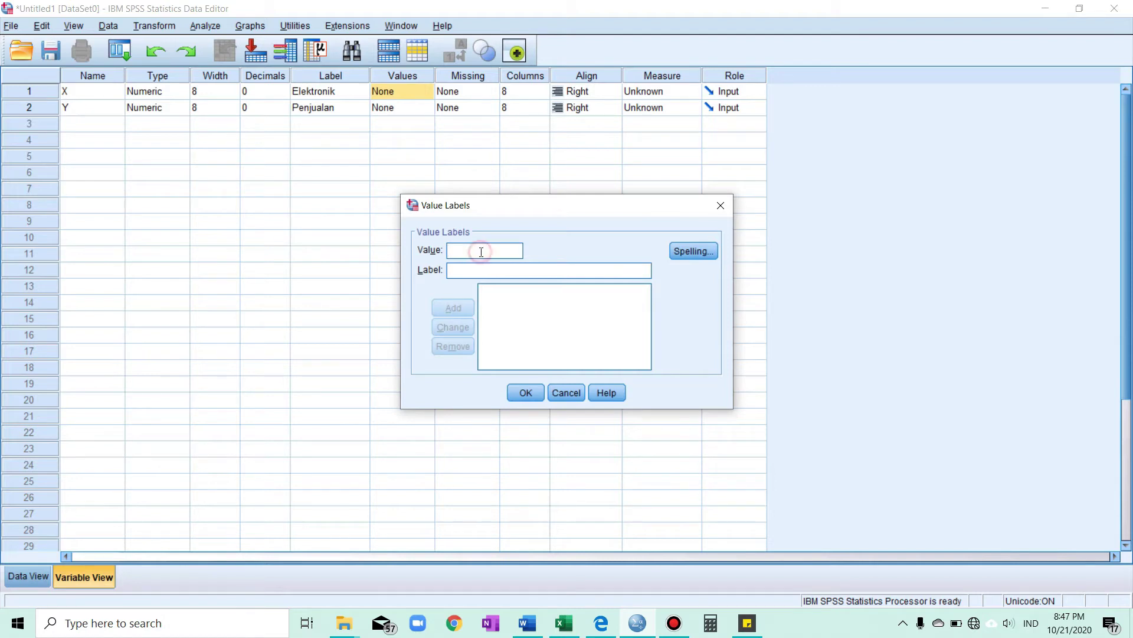
left_click(479, 271)
mouse_move(565, 629)
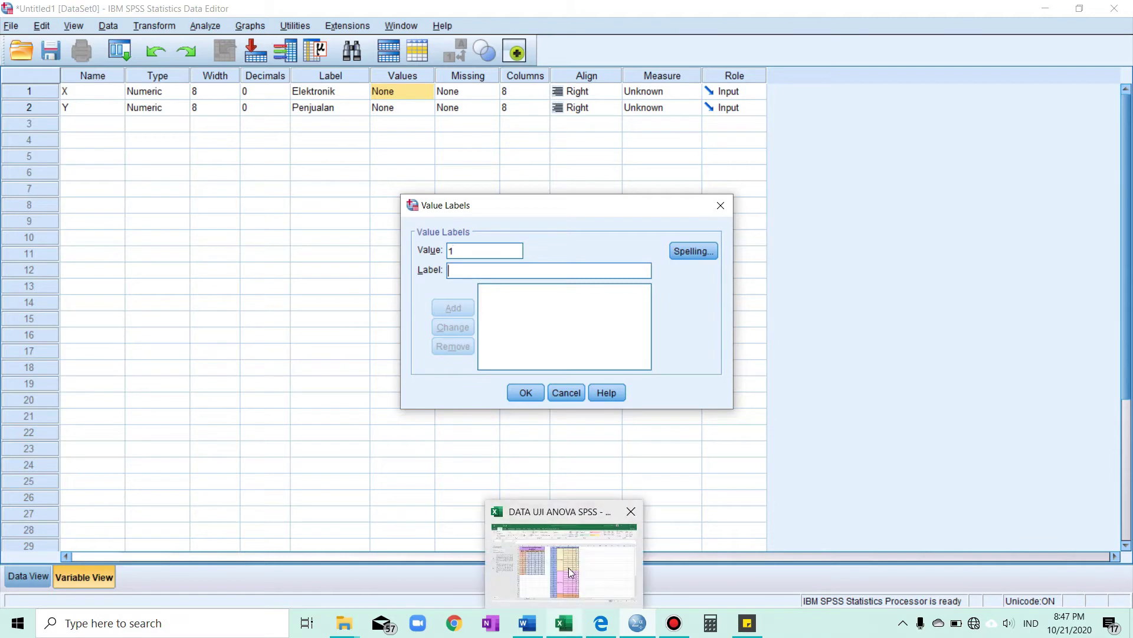
left_click(568, 568)
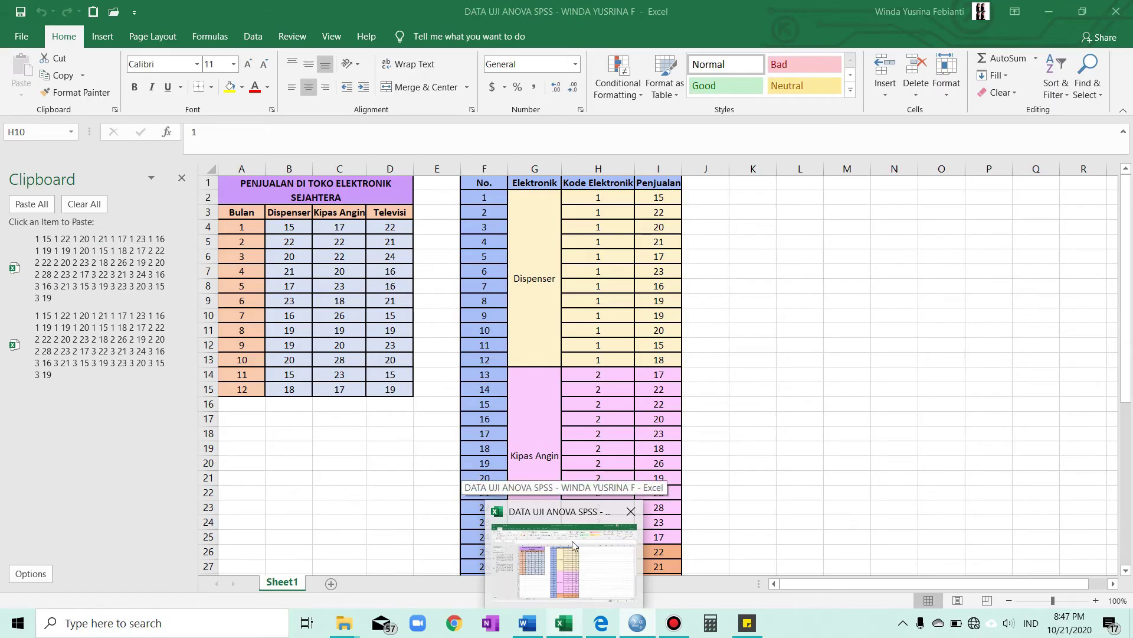
type("D")
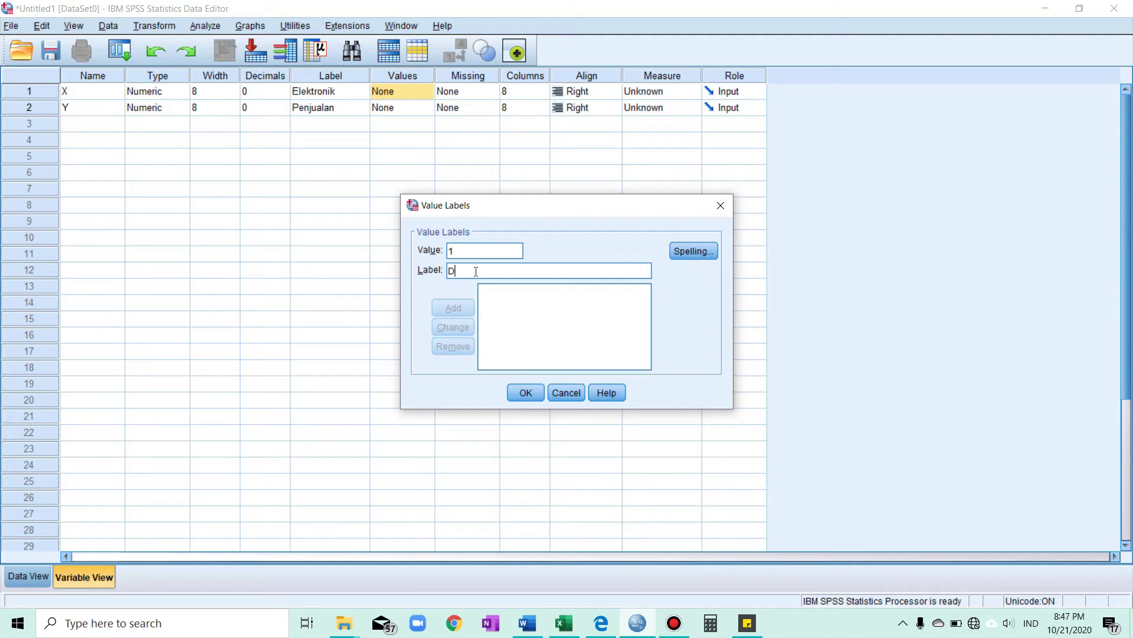
type("ispenser")
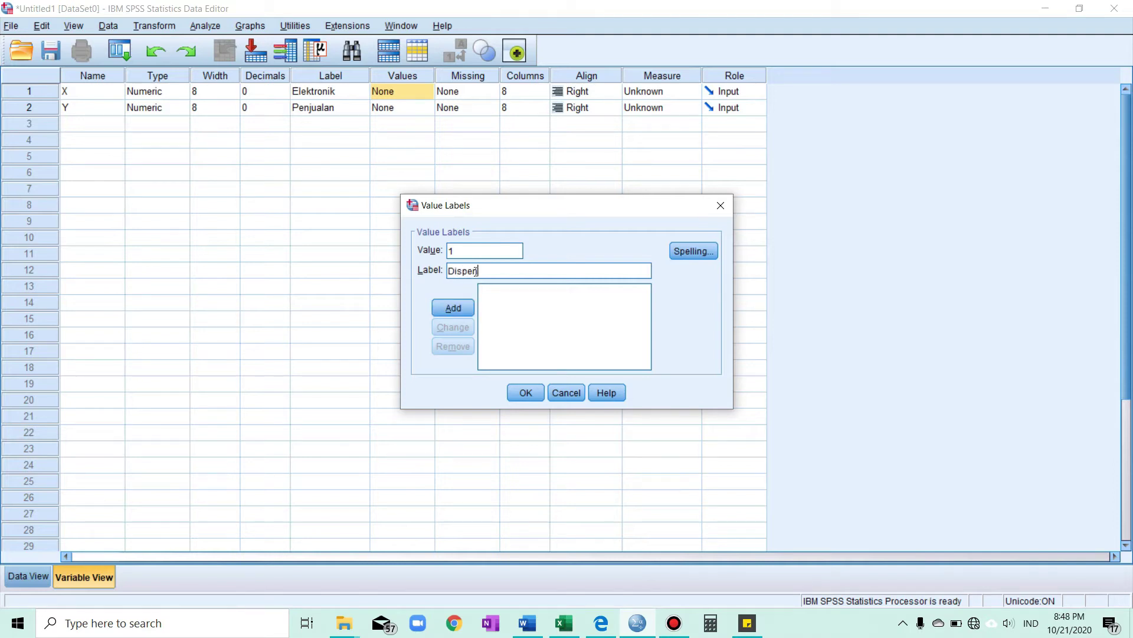
left_click(459, 308)
Add the value label 2 = Kipas Angin to variable X
type("2")
left_click(473, 269)
type("Kipas Angin")
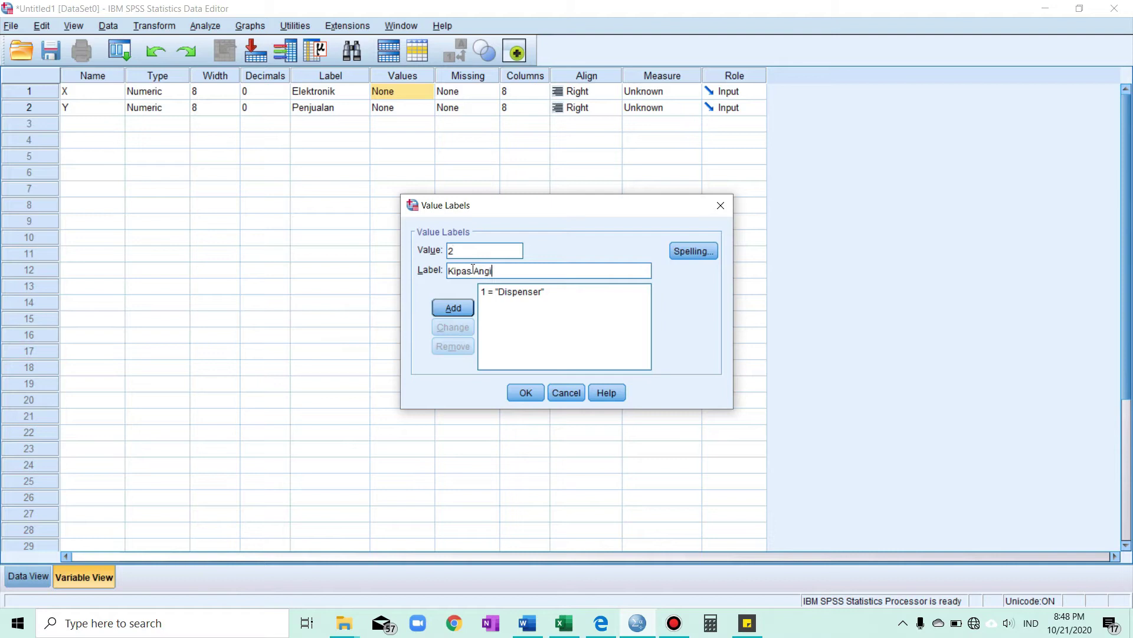
left_click(452, 307)
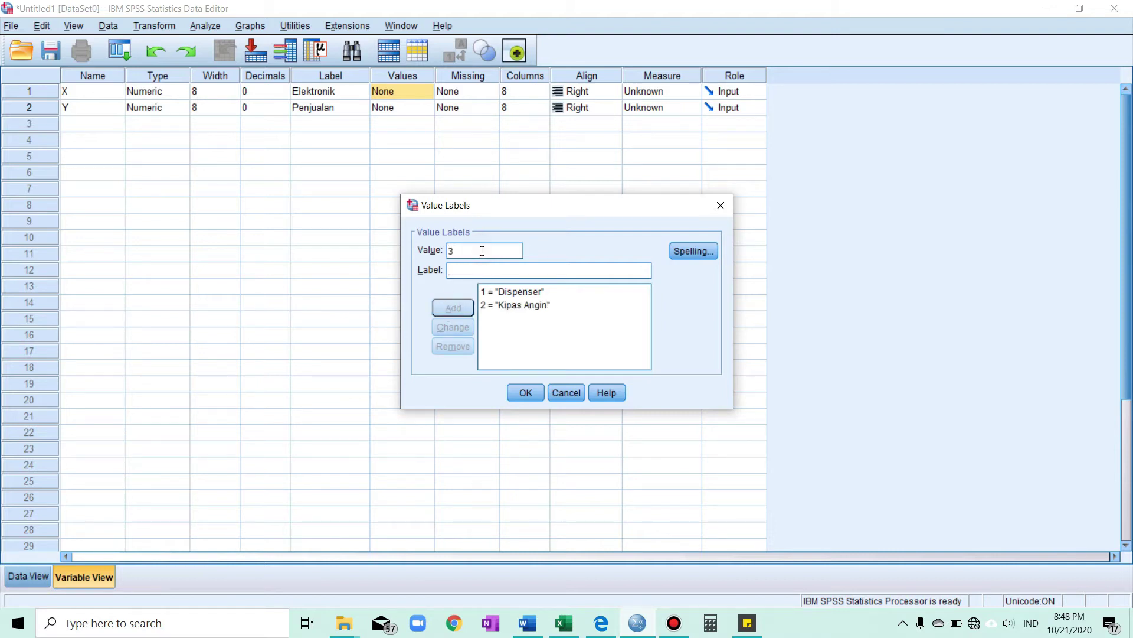
Add the value label 3 = Televisi to variable X and apply the value labels
left_click(472, 273)
type("Televisi")
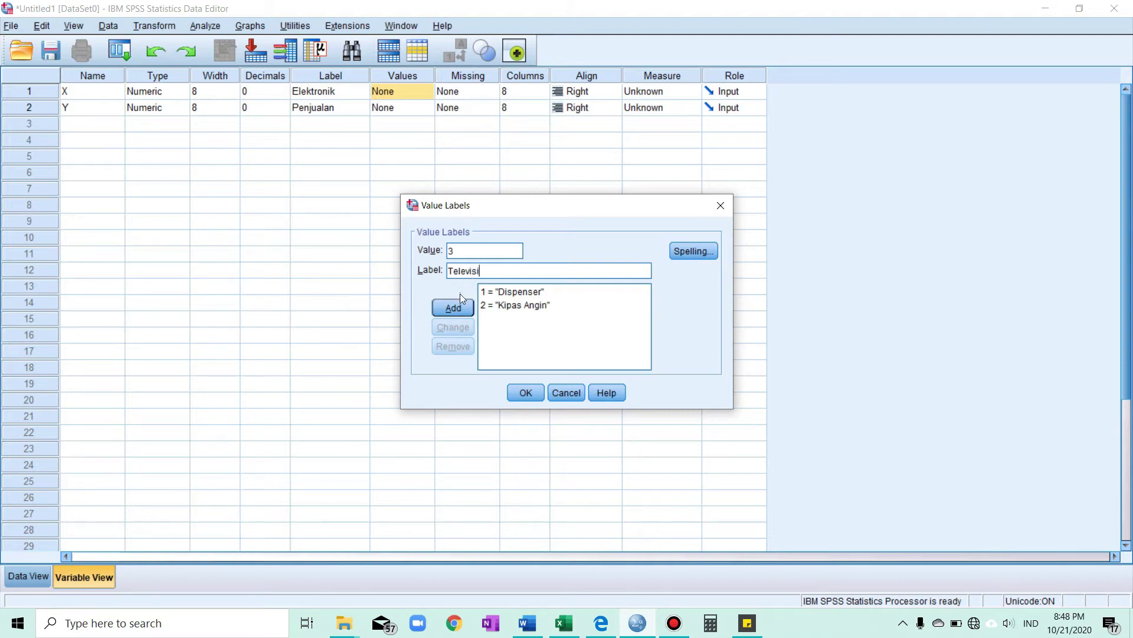
left_click(458, 306)
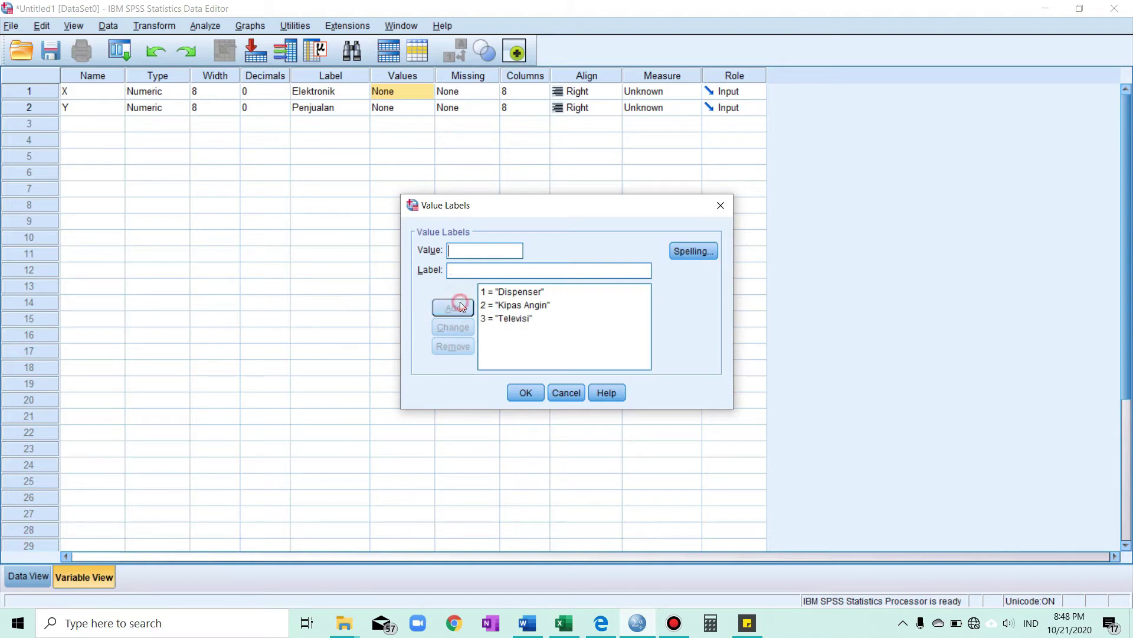
left_click(526, 393)
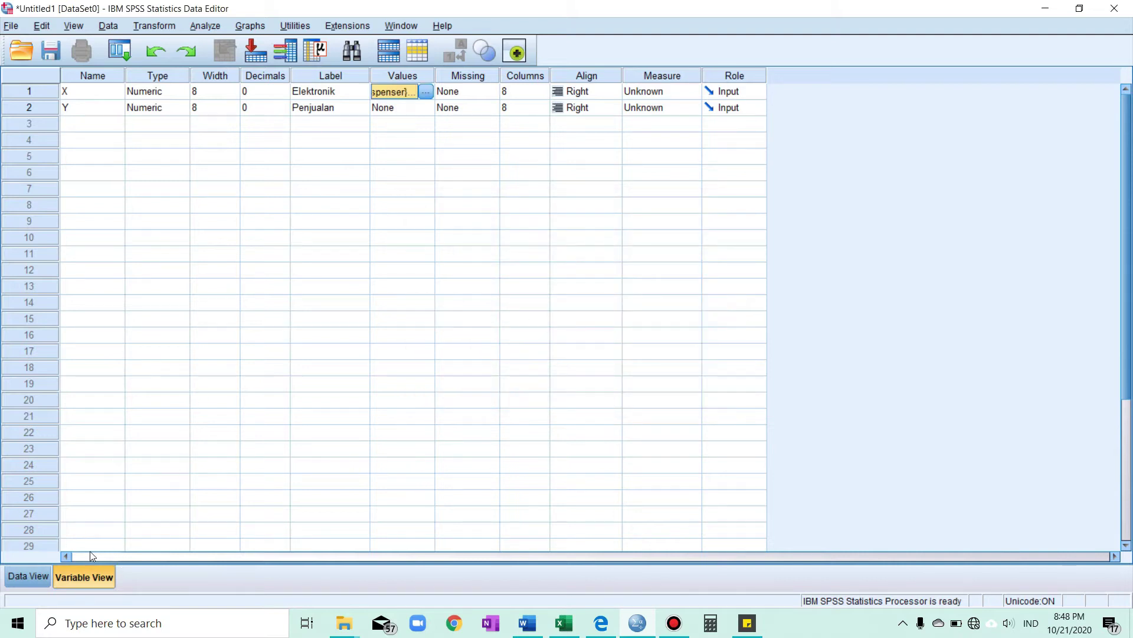
Copy the Kode Elektronik and Penjualan values in H2:I37 from the Excel sheet and return to the SPSS data view
left_click(36, 576)
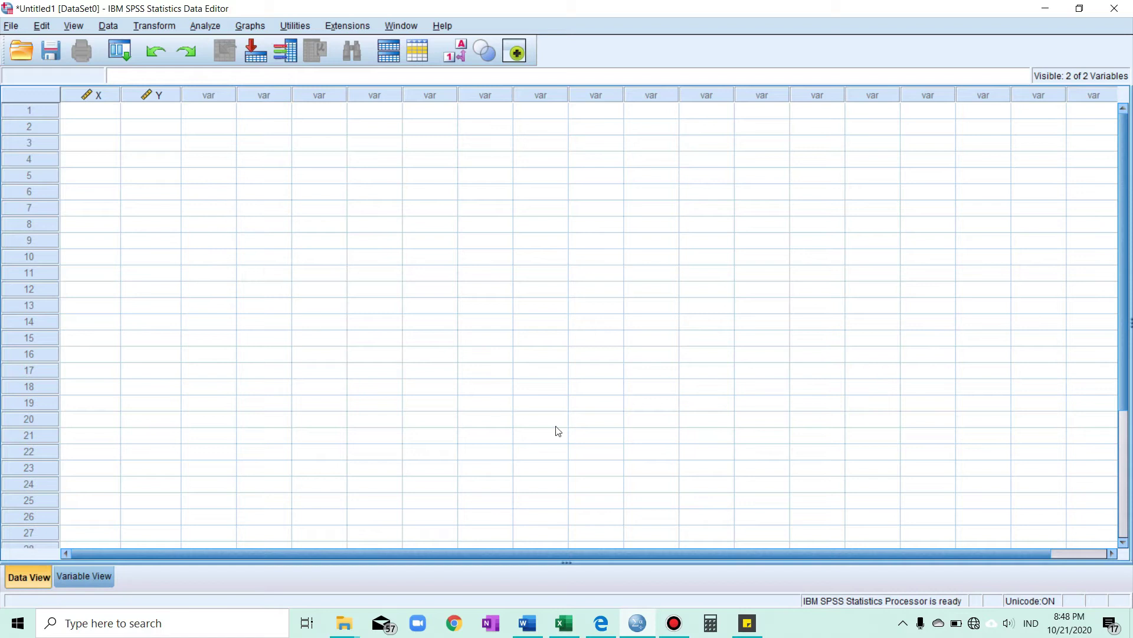
left_click(564, 622)
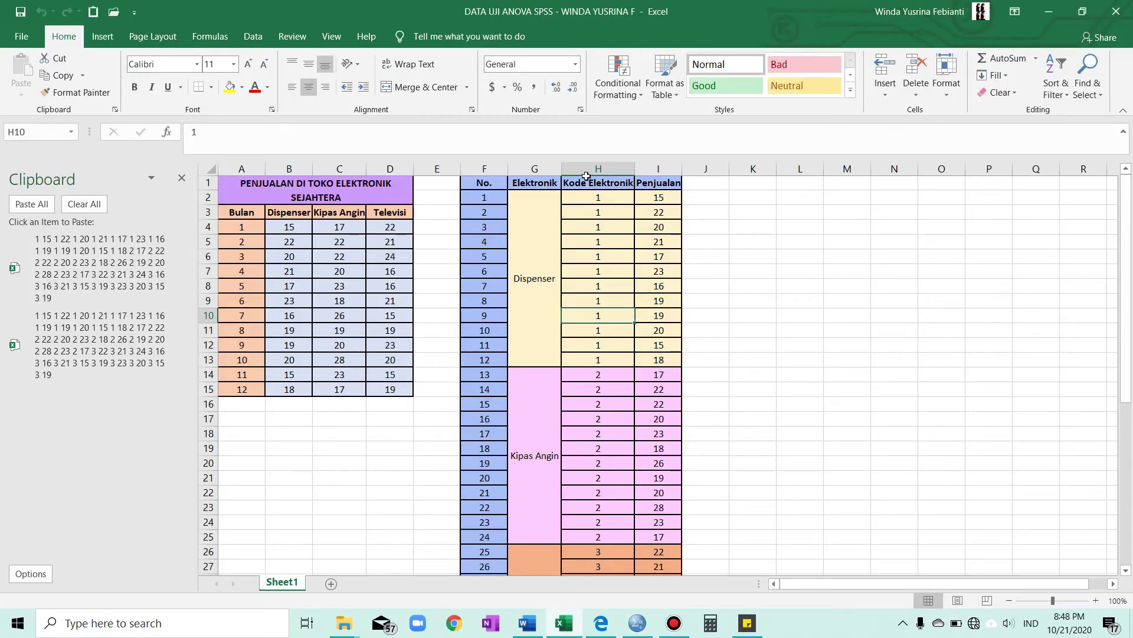
left_click(603, 198)
left_click_drag(627, 212, 652, 551)
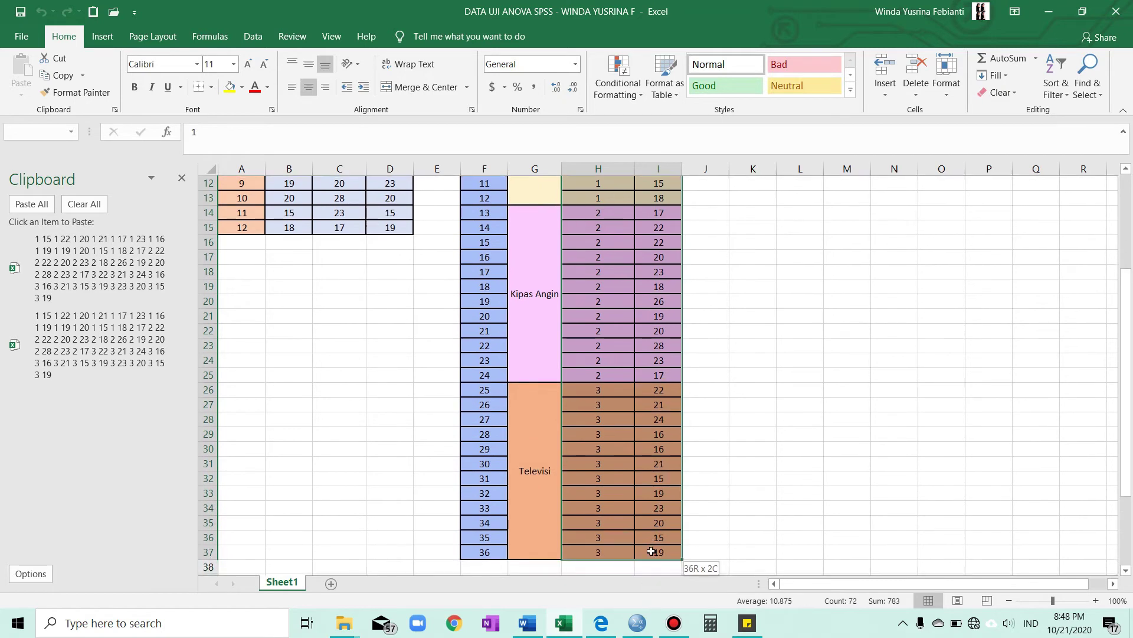
right_click(637, 273)
left_click(669, 298)
scroll(650, 354, "up", 4)
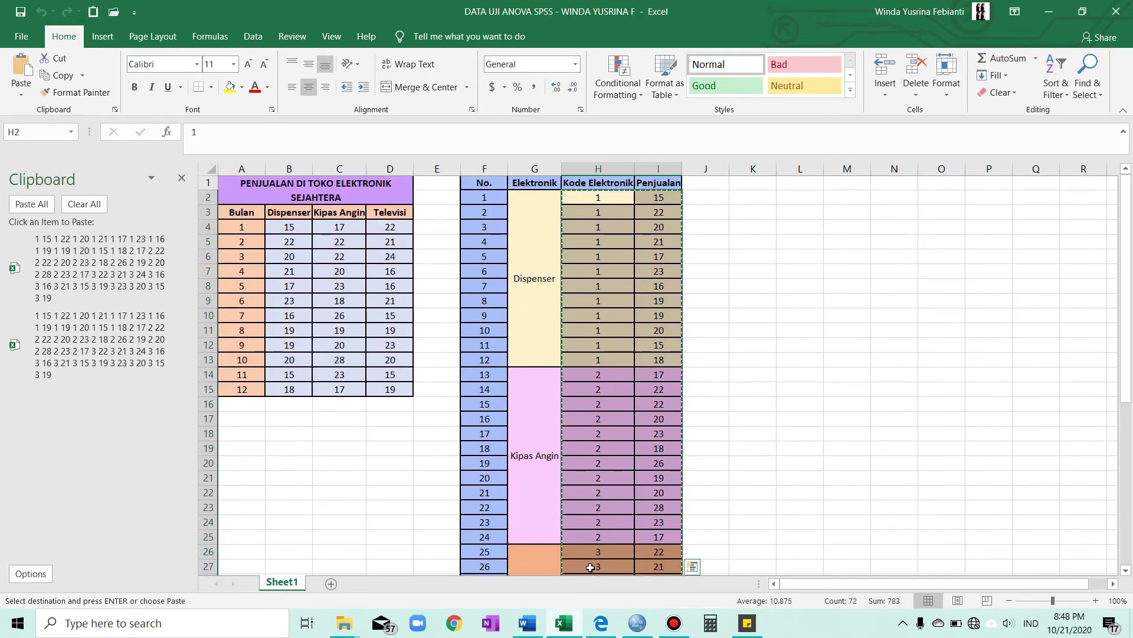
left_click(637, 623)
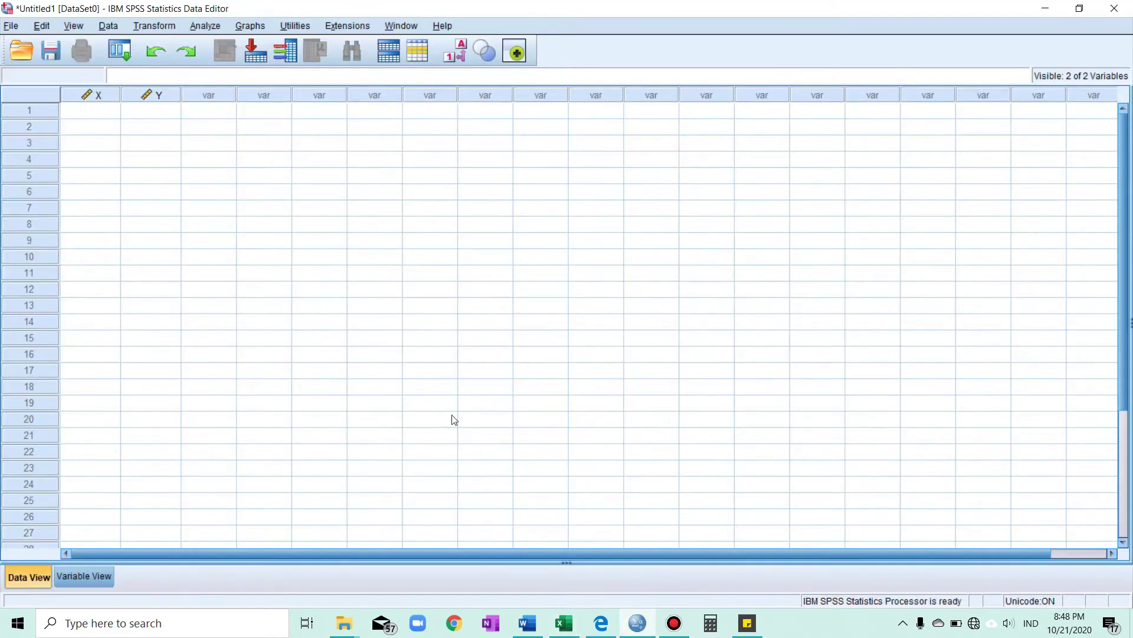
Paste the copied Excel values into the X and Y columns of the data view, starting at row 1
left_click(103, 112)
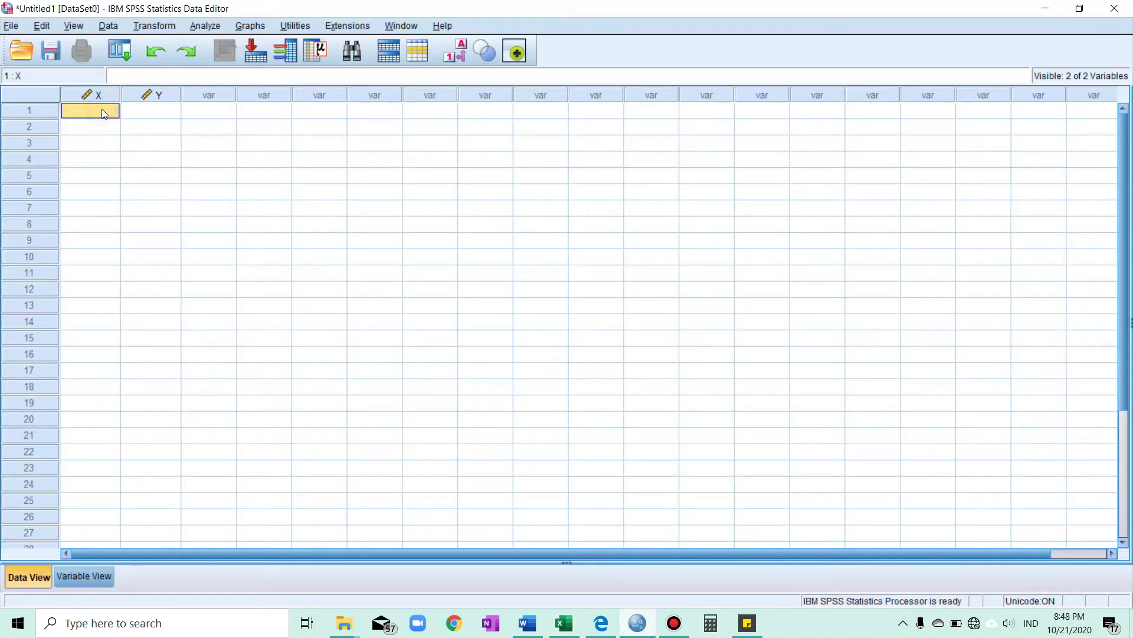
right_click(103, 112)
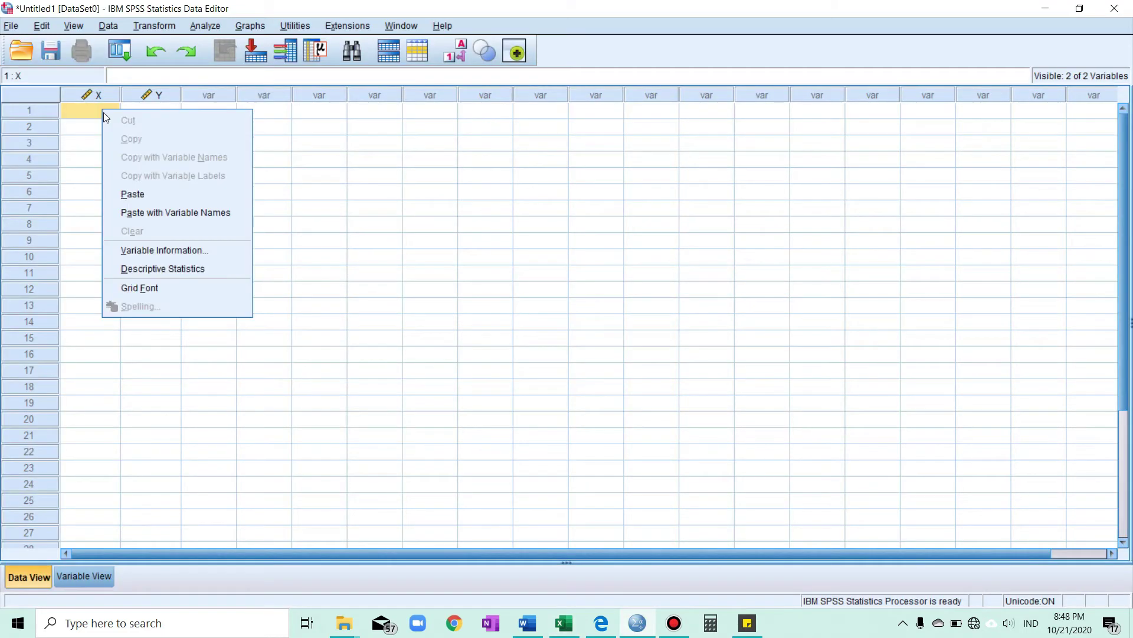
left_click(138, 194)
left_click(264, 240)
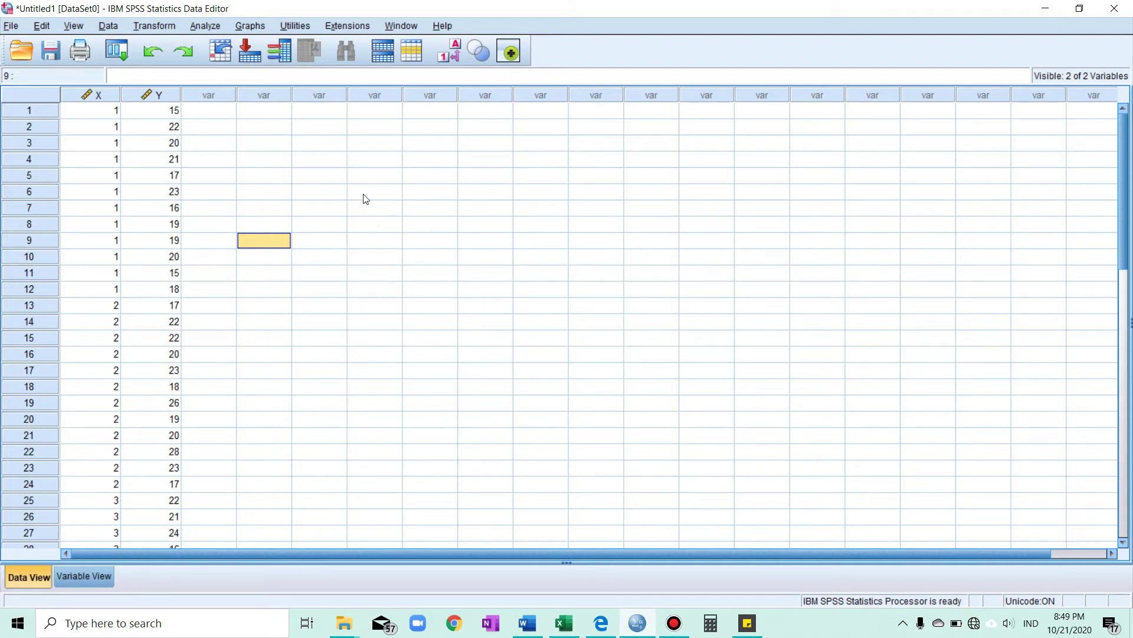
Set up an Explore analysis with Elektronik [X] as the factor and Penjualan [Y] as the dependent variable
left_click(206, 26)
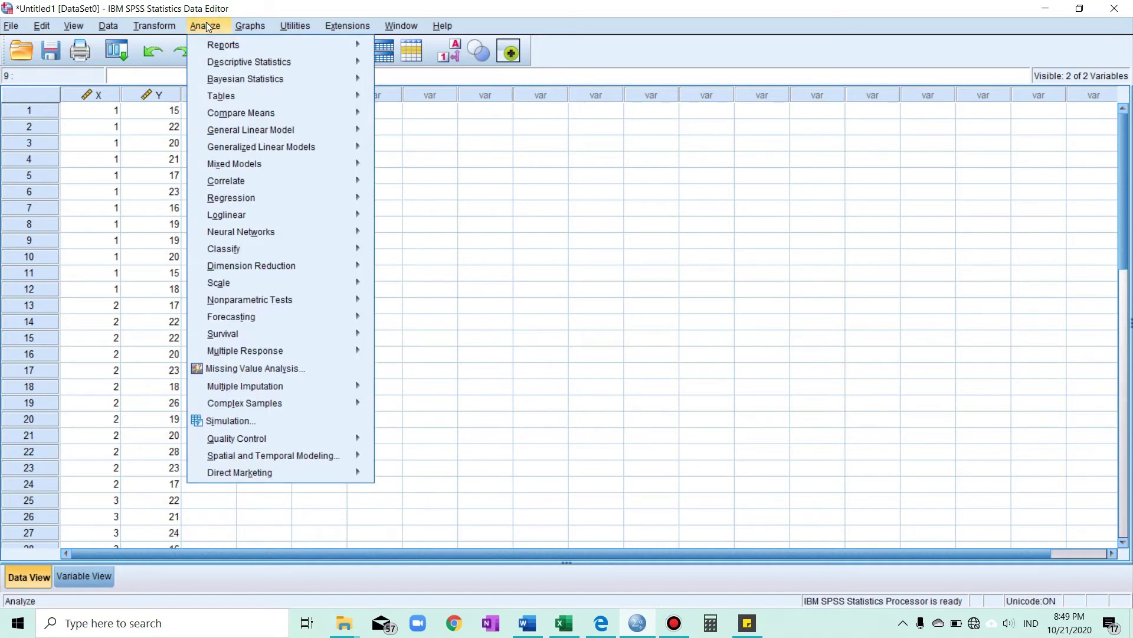
mouse_move(256, 60)
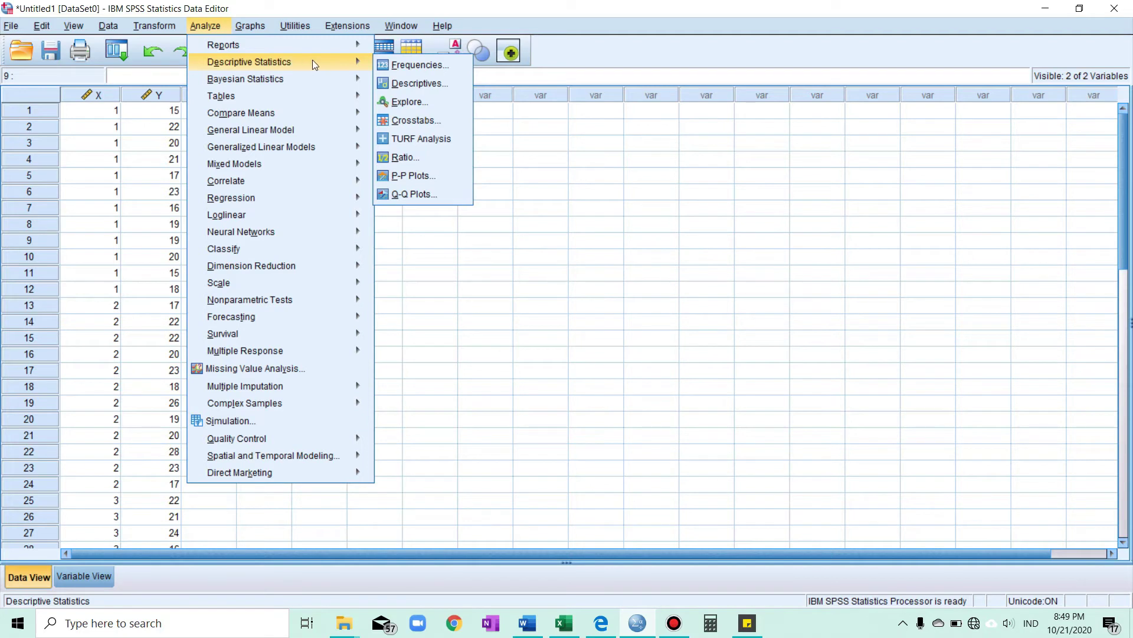
left_click(398, 101)
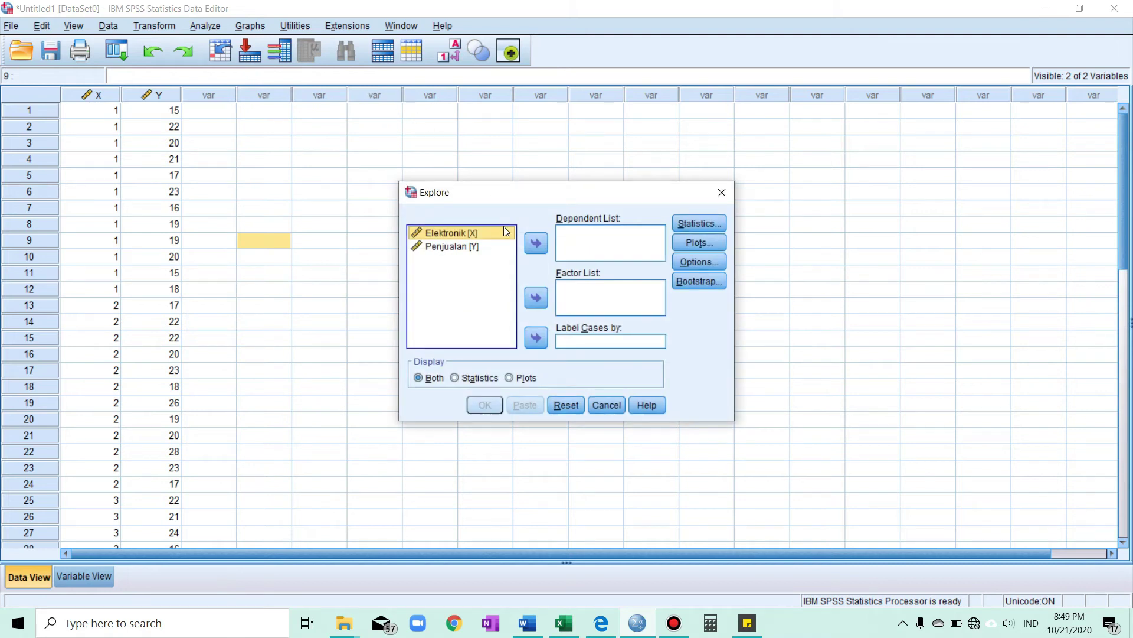
left_click(476, 234)
left_click(536, 298)
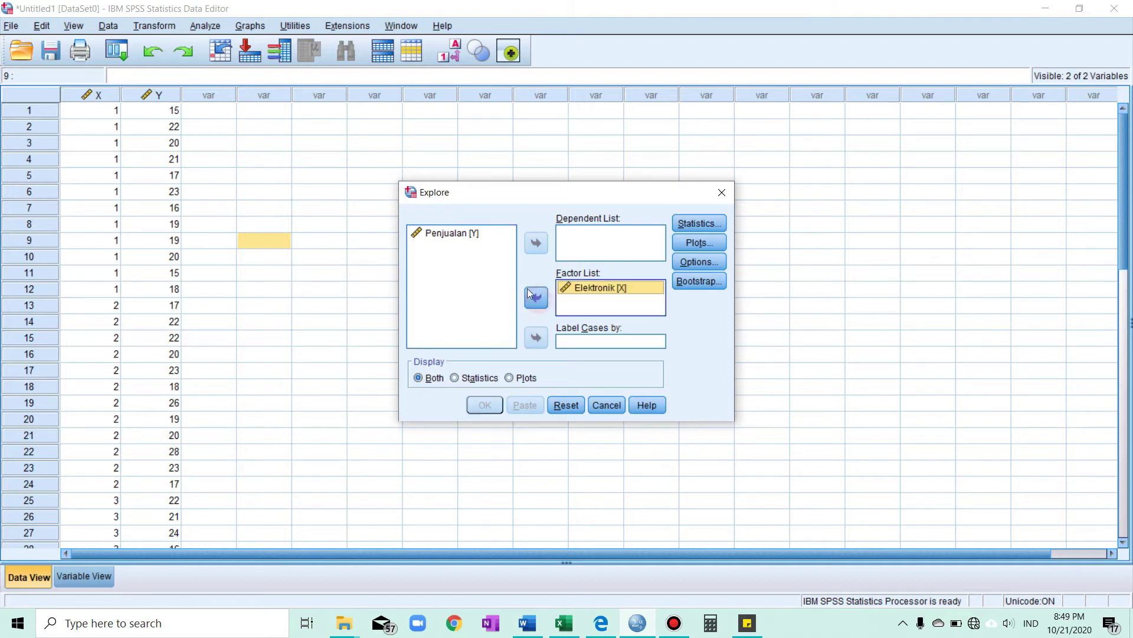
left_click(489, 236)
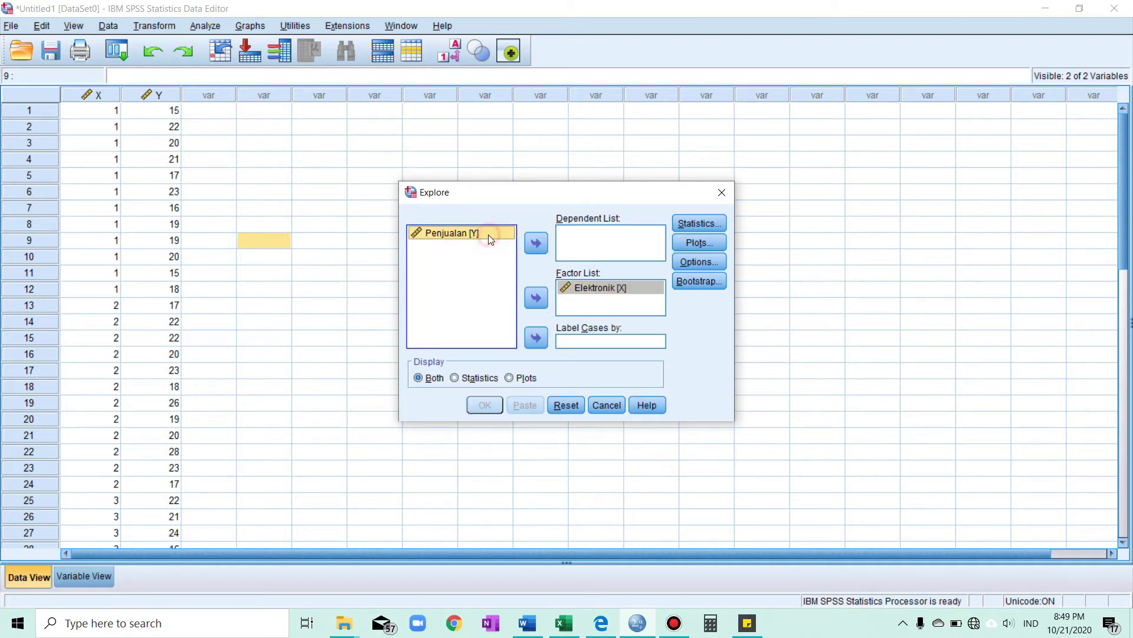
left_click(536, 243)
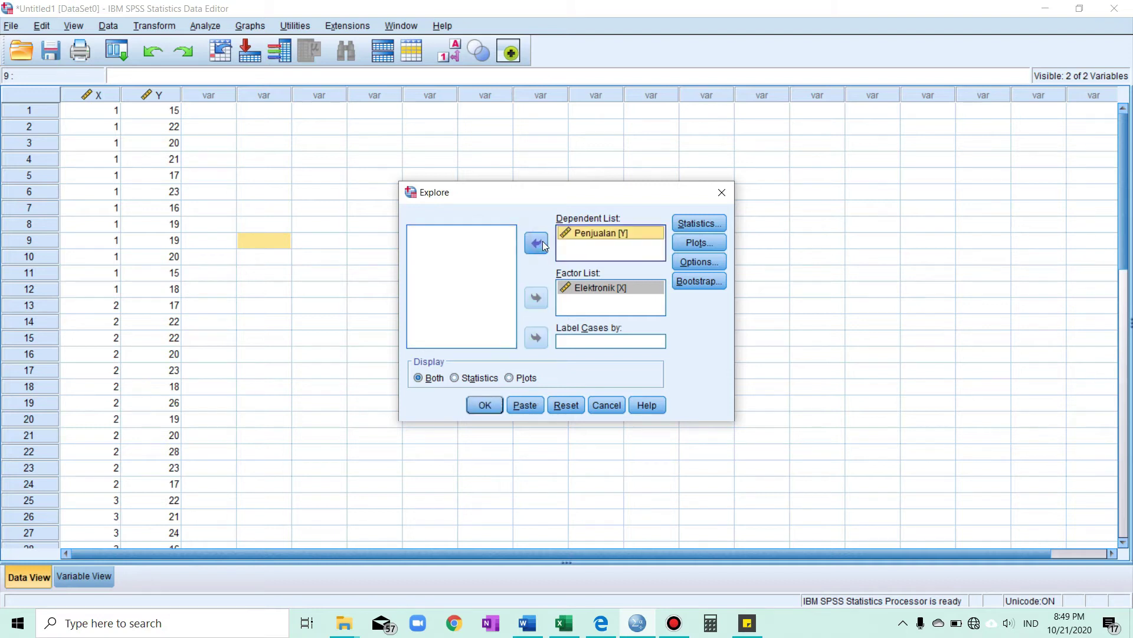
Include normality plots with tests in the Explore analysis and run it
left_click(699, 242)
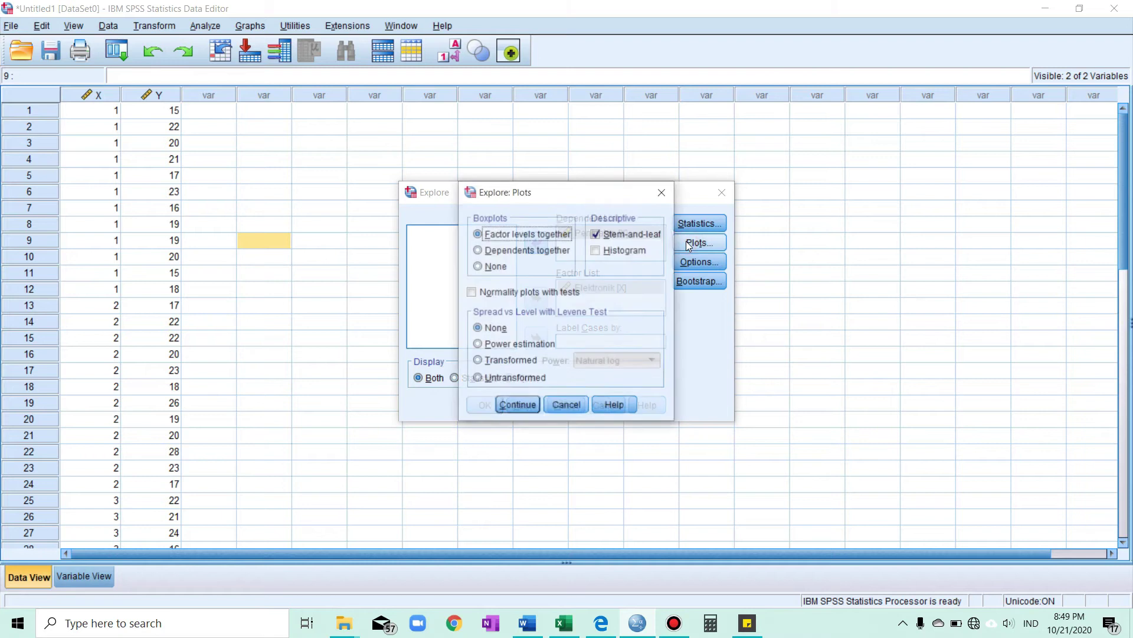
left_click(473, 292)
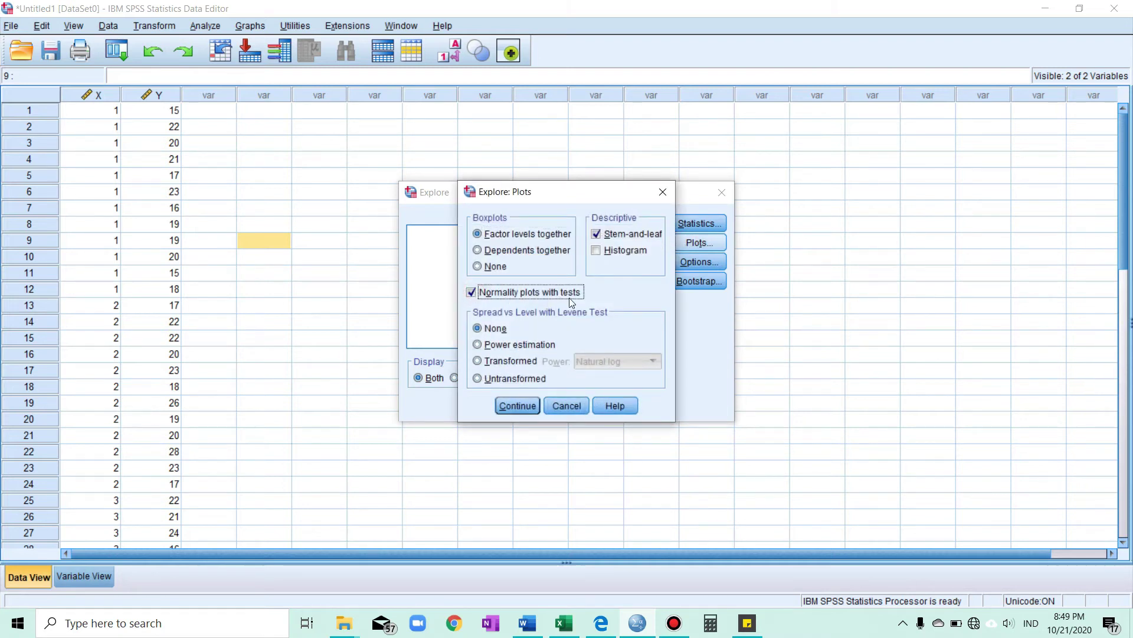
left_click(523, 412)
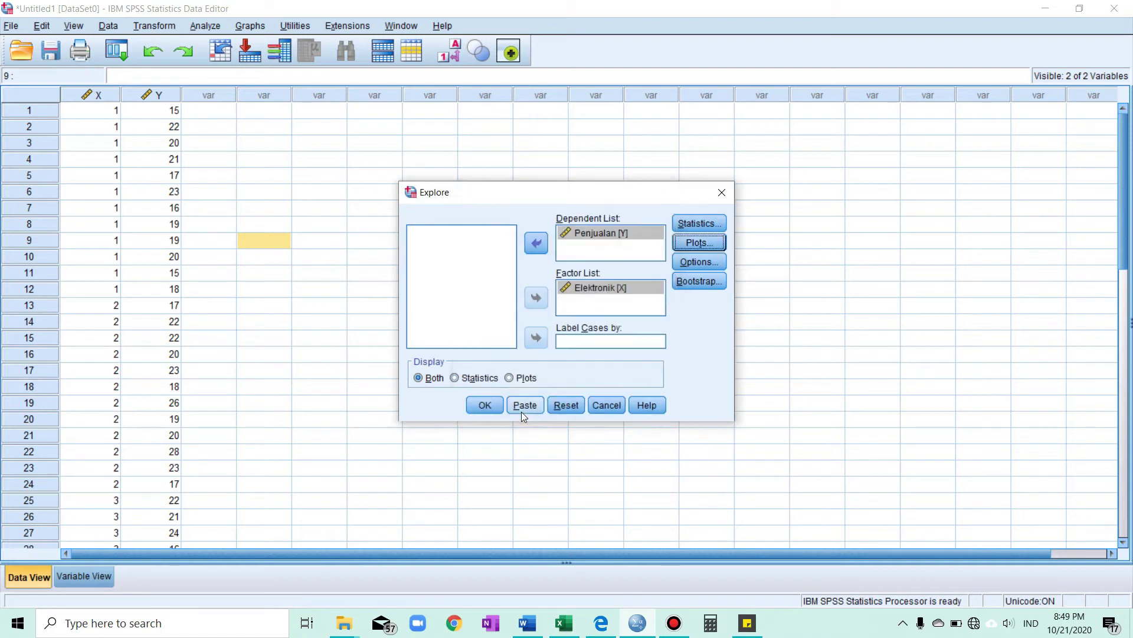
left_click(481, 407)
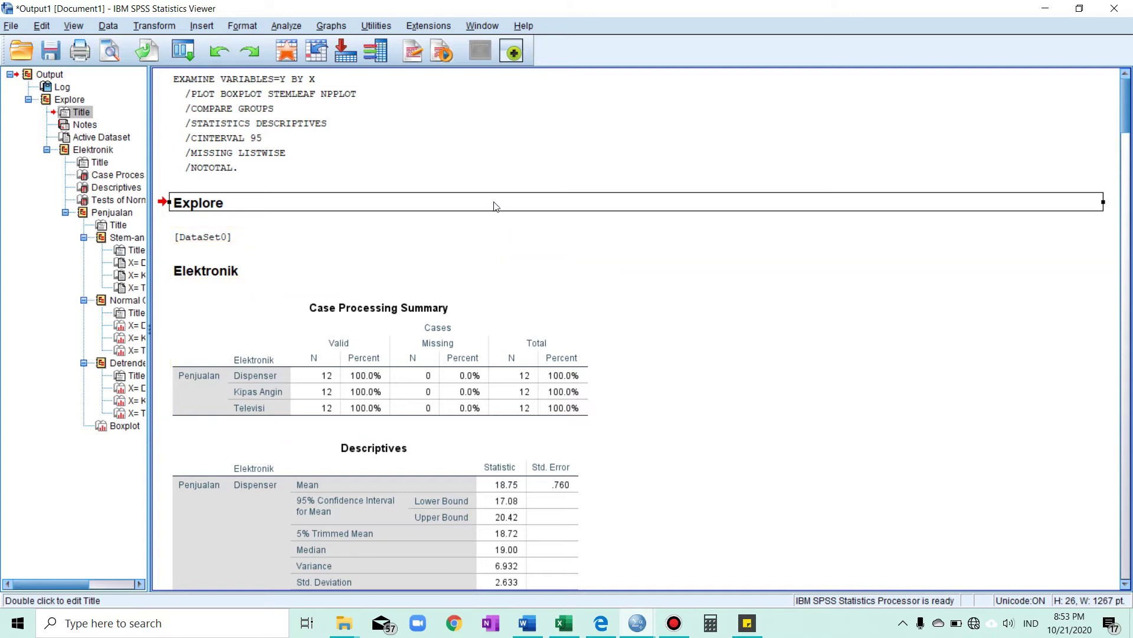
Look through the tables and plots of the Explore output for the three Elektronik groups
scroll(527, 236, "down", 15)
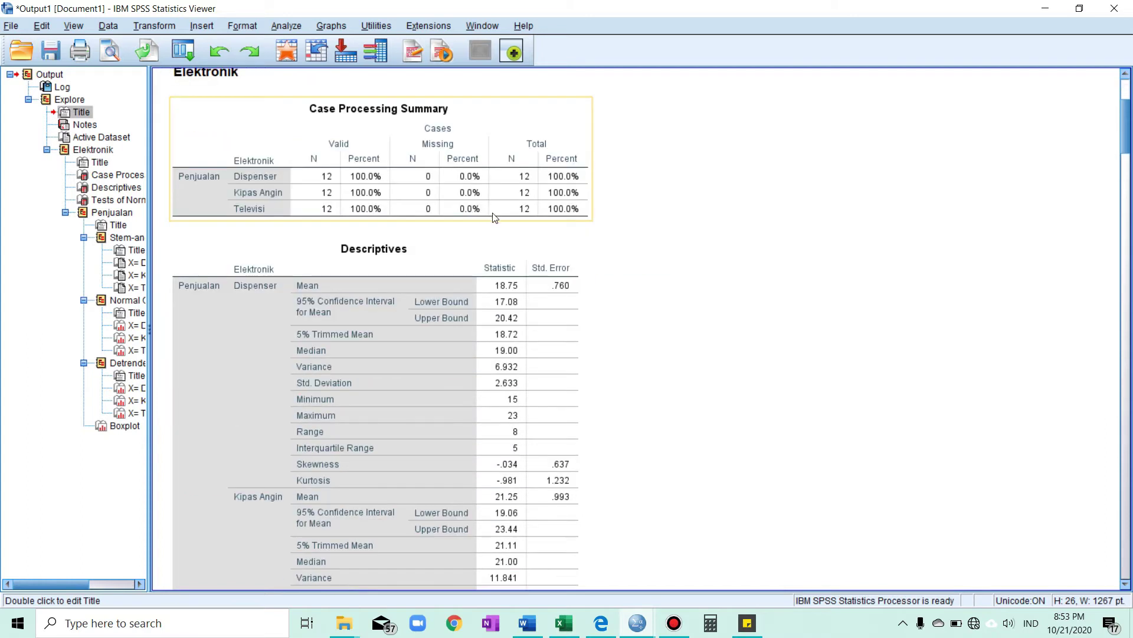
scroll(528, 229, "down", 20)
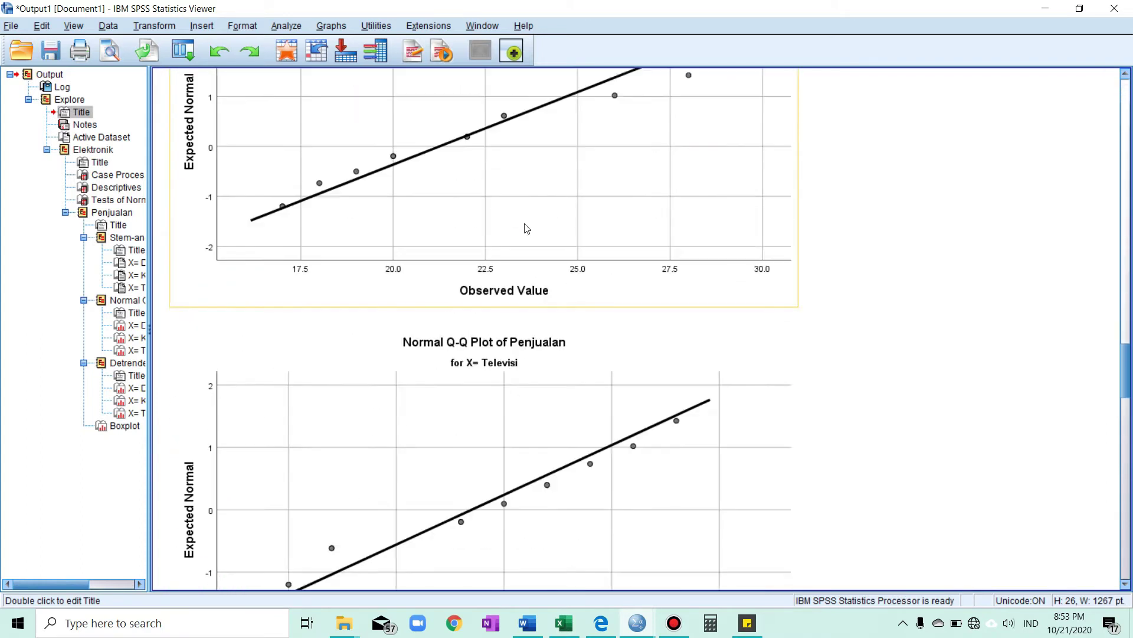
scroll(527, 228, "up", 20)
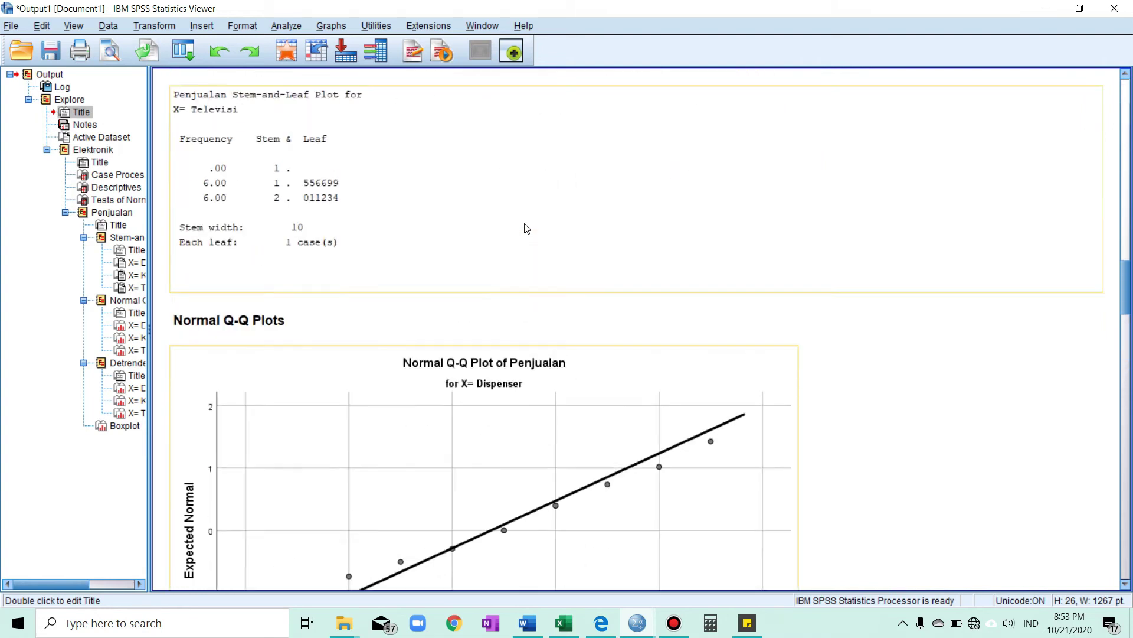
scroll(527, 222, "up", 2)
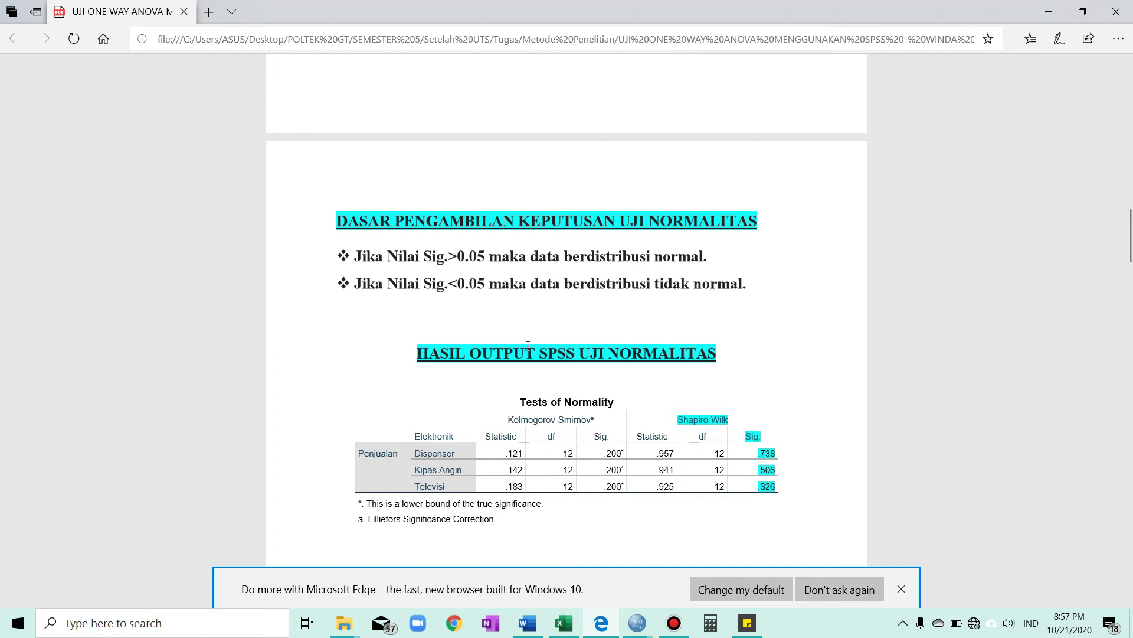
In the One Way Anova PDF in Microsoft Edge, examine the Shapiro-Wilk Sig. values for Dispenser, Kipas Angin and Televisi in the Tests of Normality table
scroll(657, 405, "down", 3)
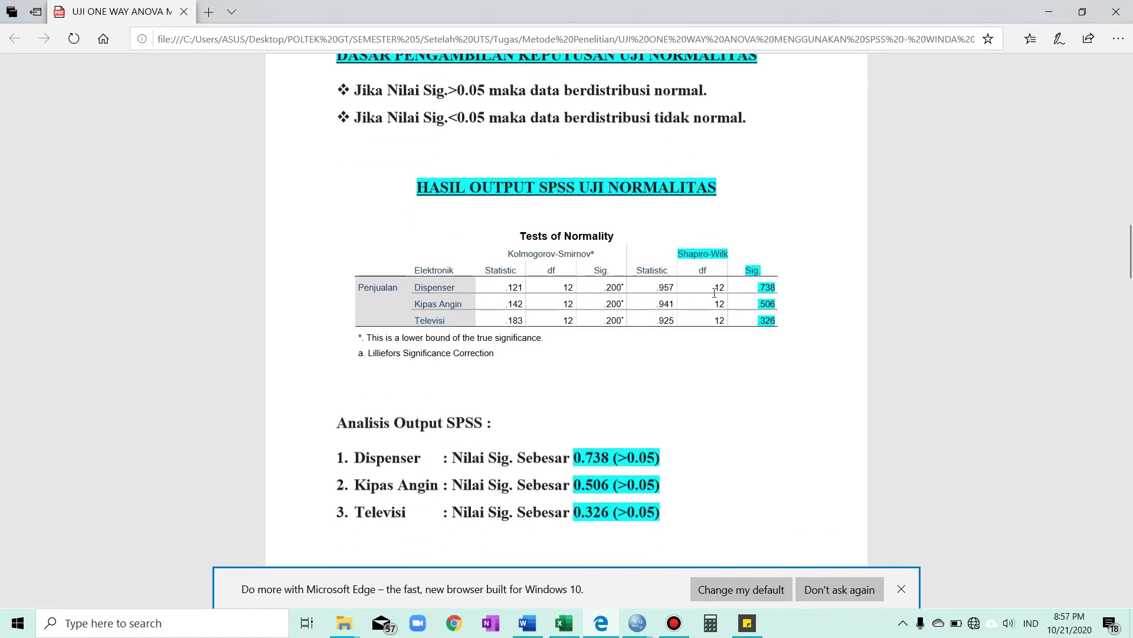
left_click_drag(678, 253, 738, 256)
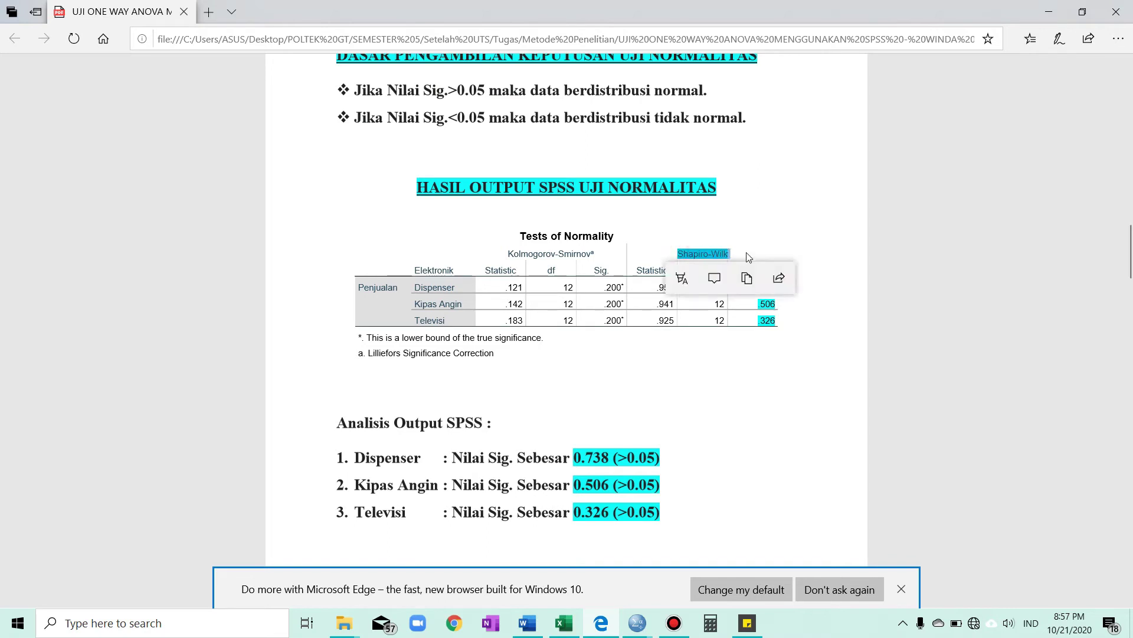
left_click(755, 243)
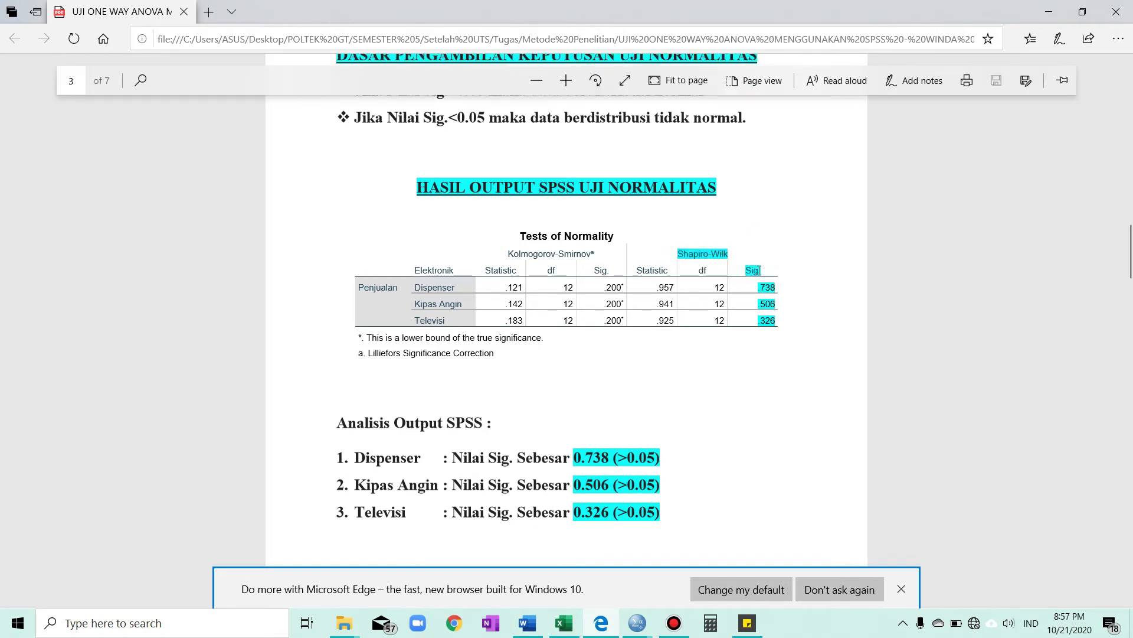
left_click_drag(408, 287, 487, 283)
left_click_drag(758, 288, 777, 289)
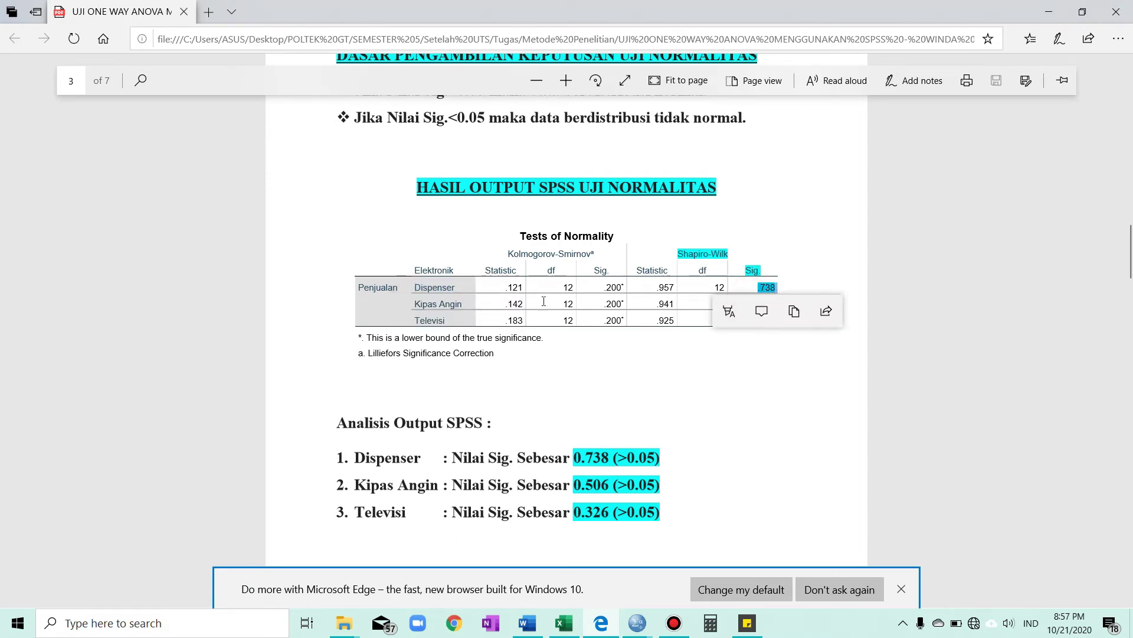
left_click_drag(414, 305, 464, 305)
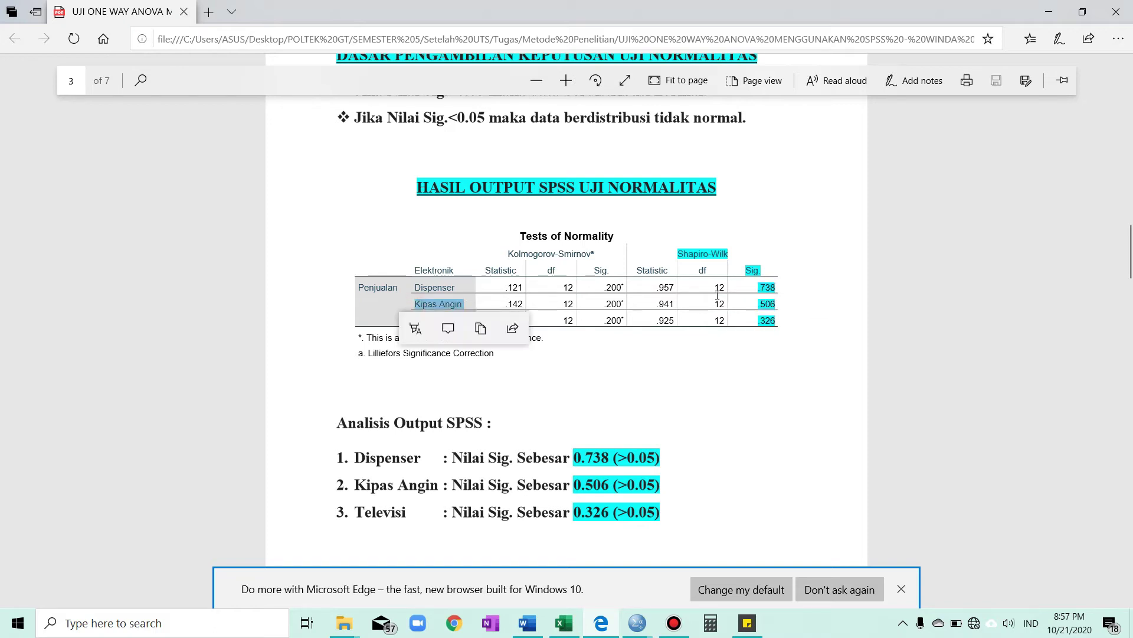
left_click_drag(762, 304, 782, 304)
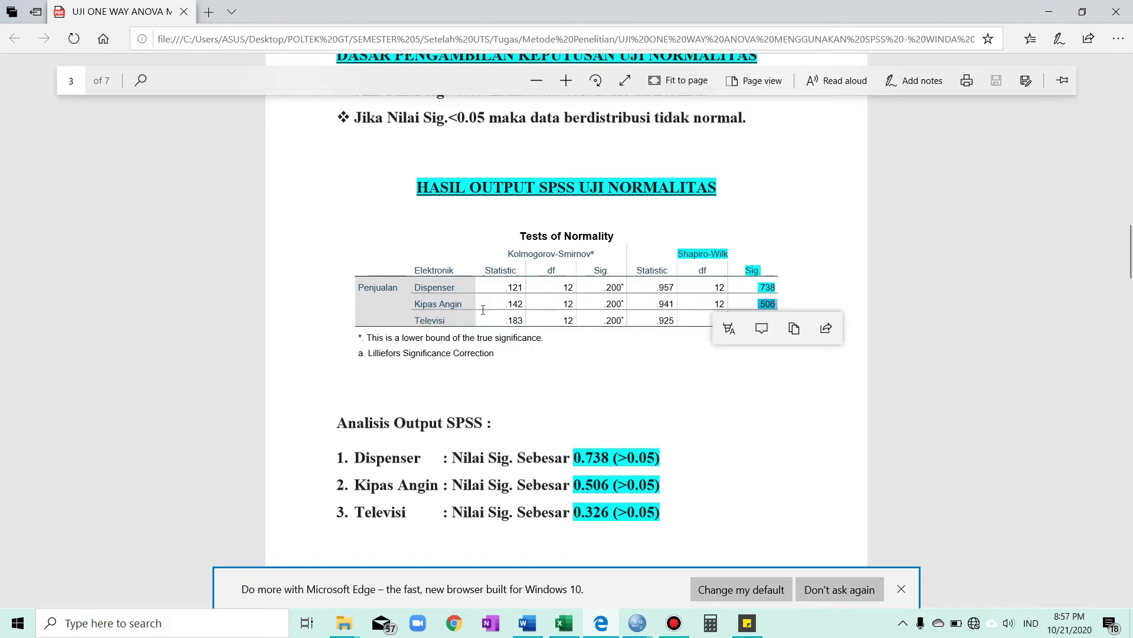
left_click(416, 321)
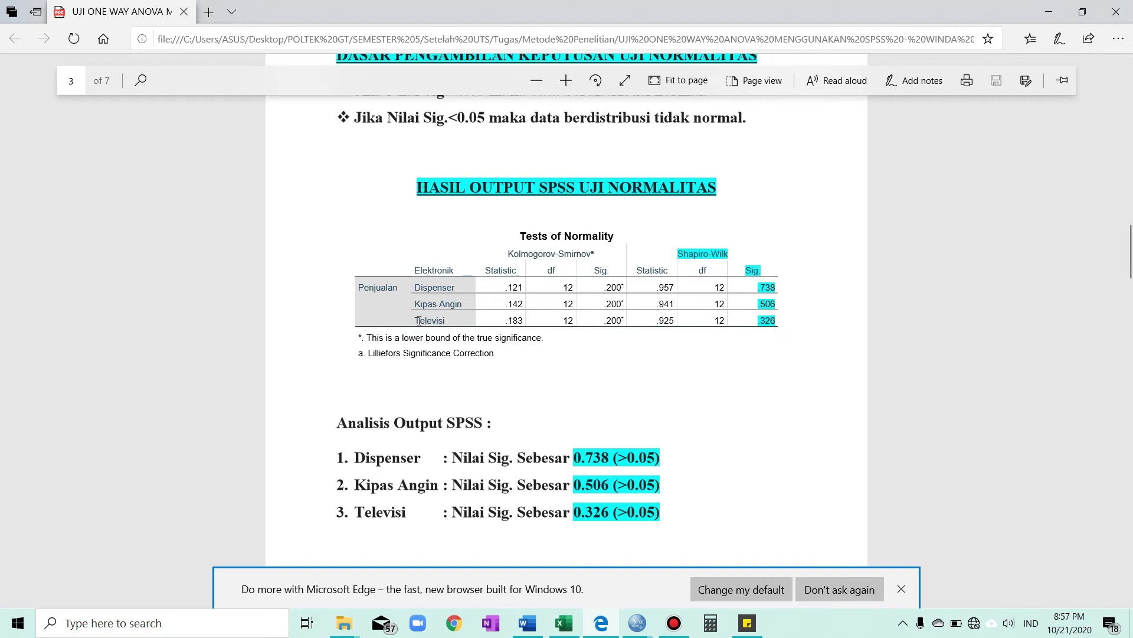
left_click_drag(416, 322, 449, 321)
left_click_drag(757, 319, 786, 327)
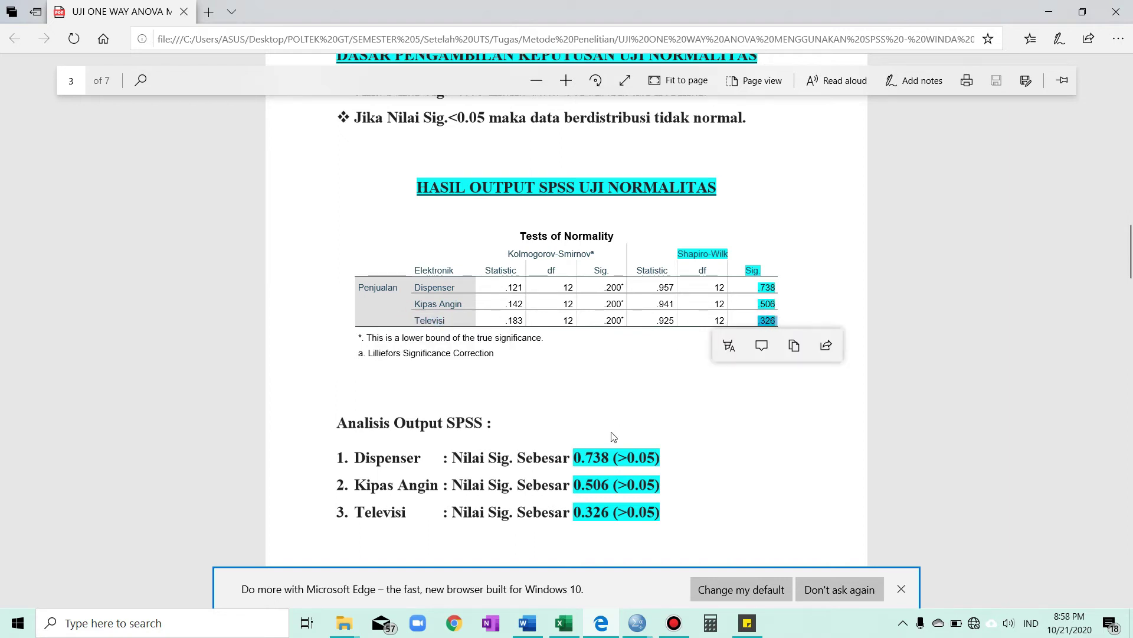
Read the normality test analysis and its conclusion (Kesimpulan) below the Tests of Normality table in the PDF
left_click(485, 416)
scroll(547, 471, "down", 3)
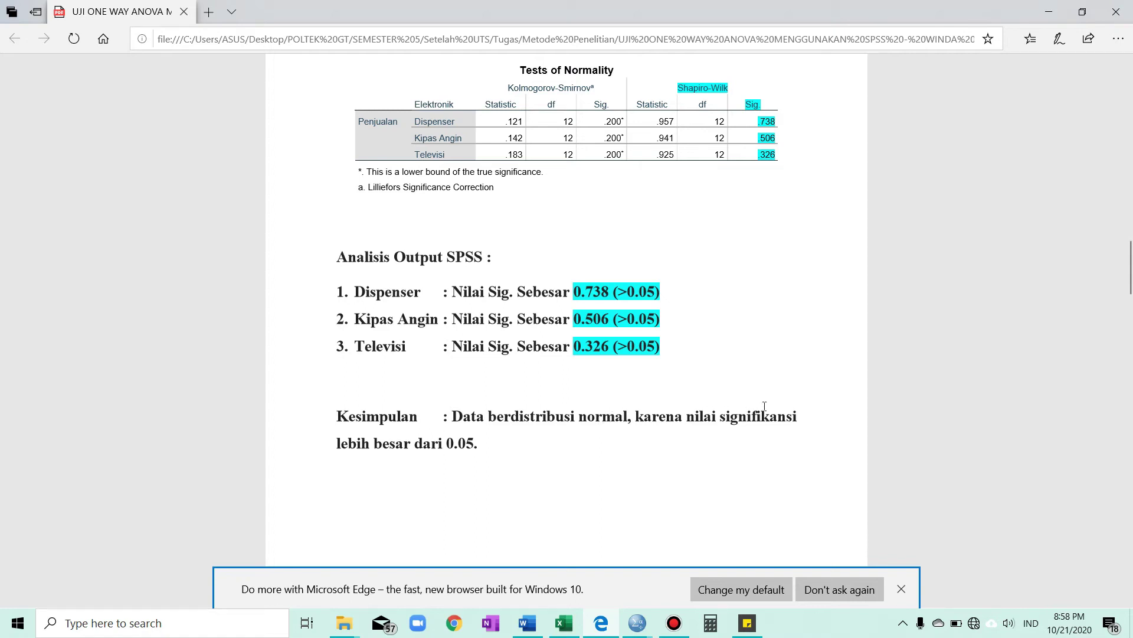
scroll(732, 374, "up", 3)
scroll(775, 368, "down", 3)
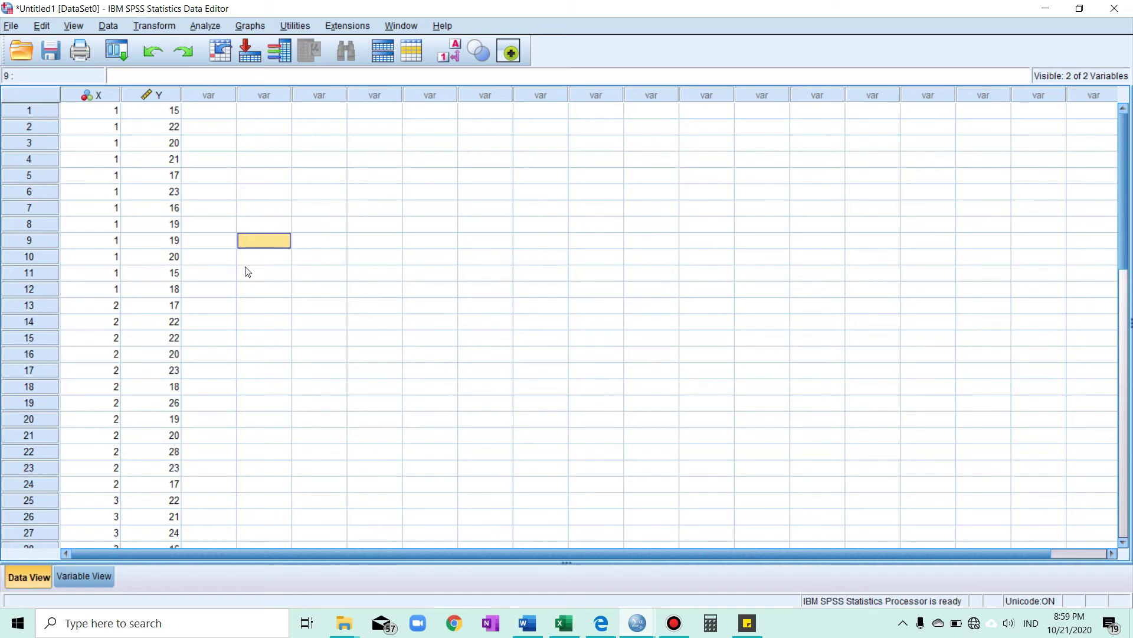
In the SPSS data editor, set up a One-Way ANOVA with Elektronik [X] as the factor and Penjualan [Y] as the dependent variable
left_click(249, 175)
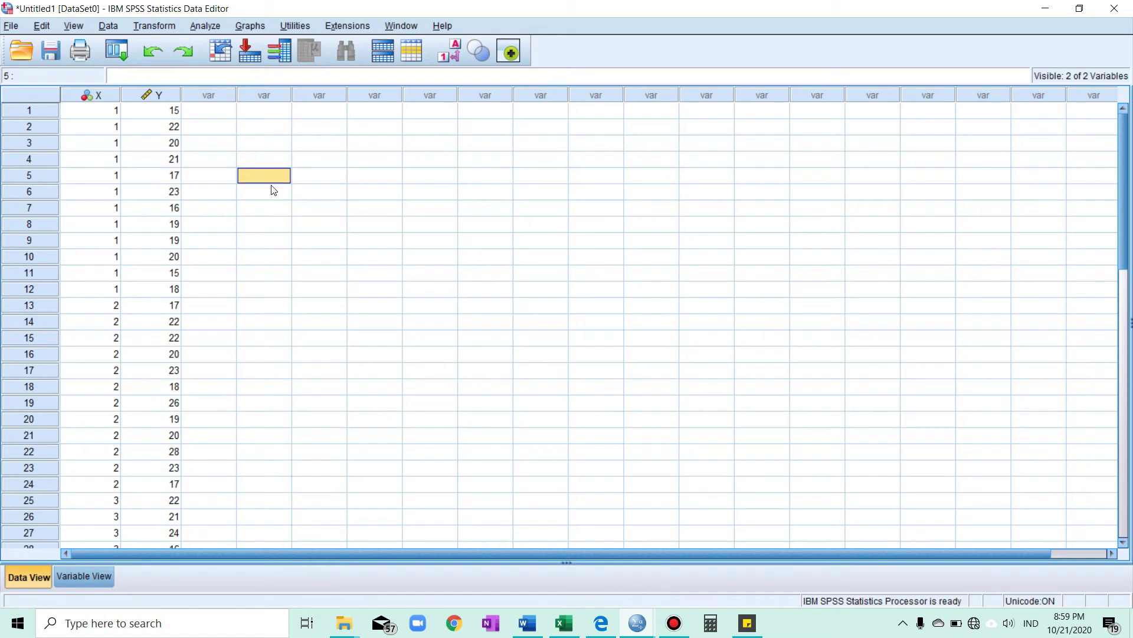
left_click(208, 26)
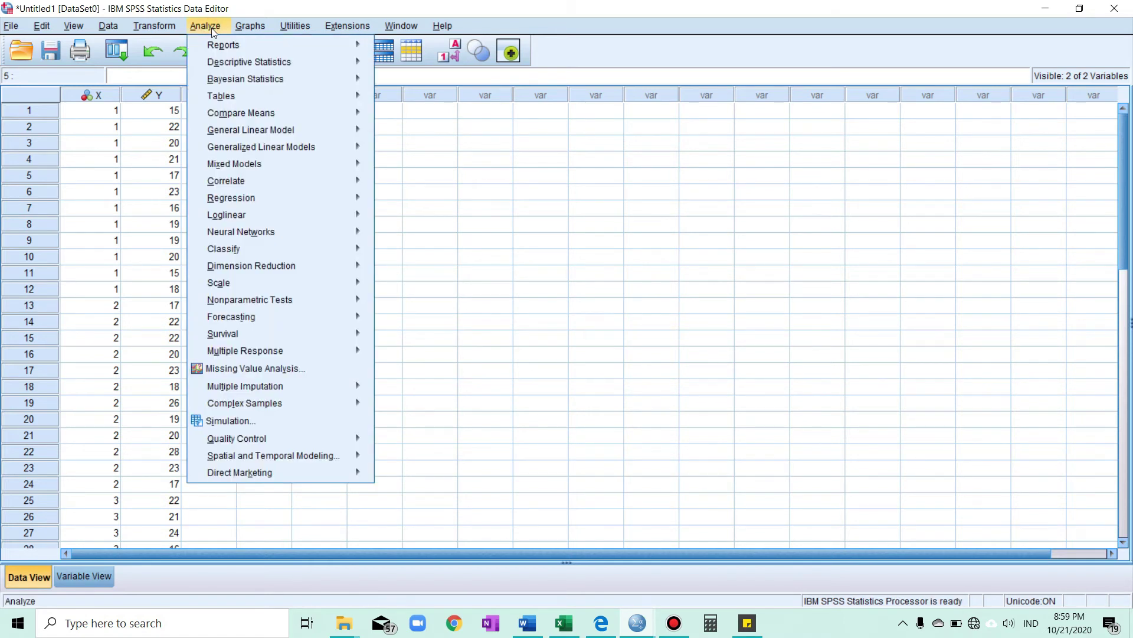
mouse_move(314, 112)
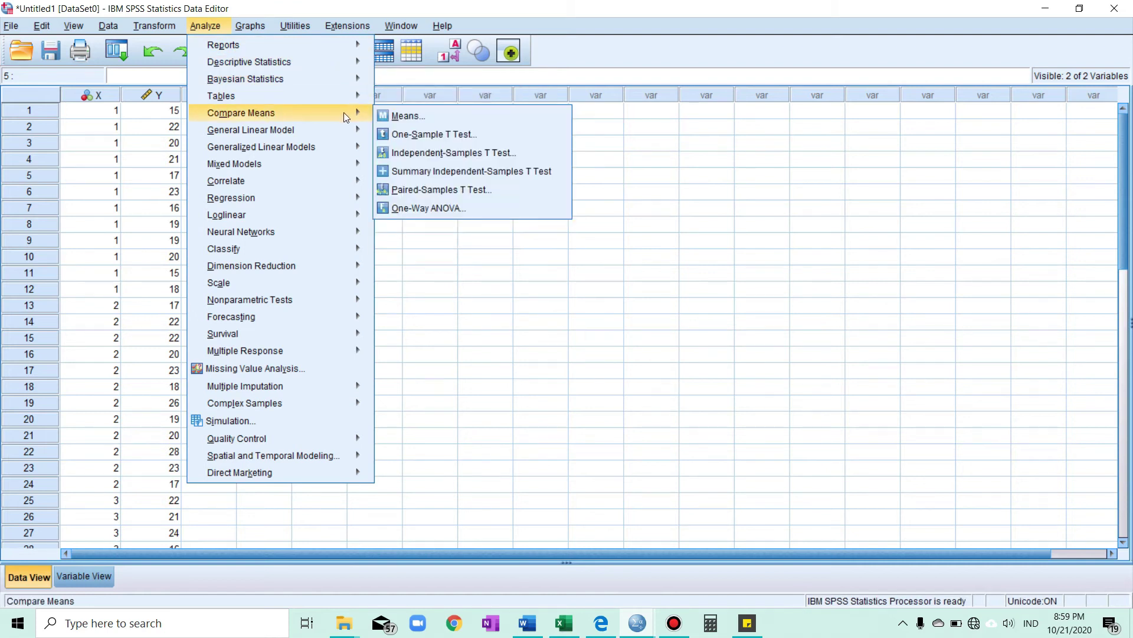
left_click(423, 207)
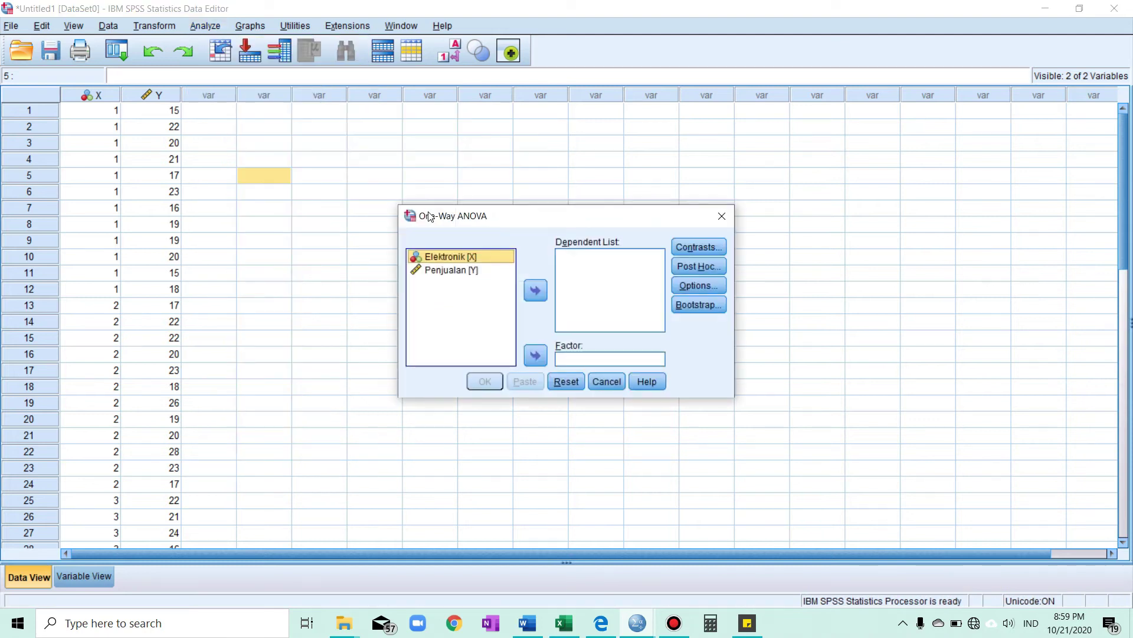
left_click(469, 256)
left_click(536, 355)
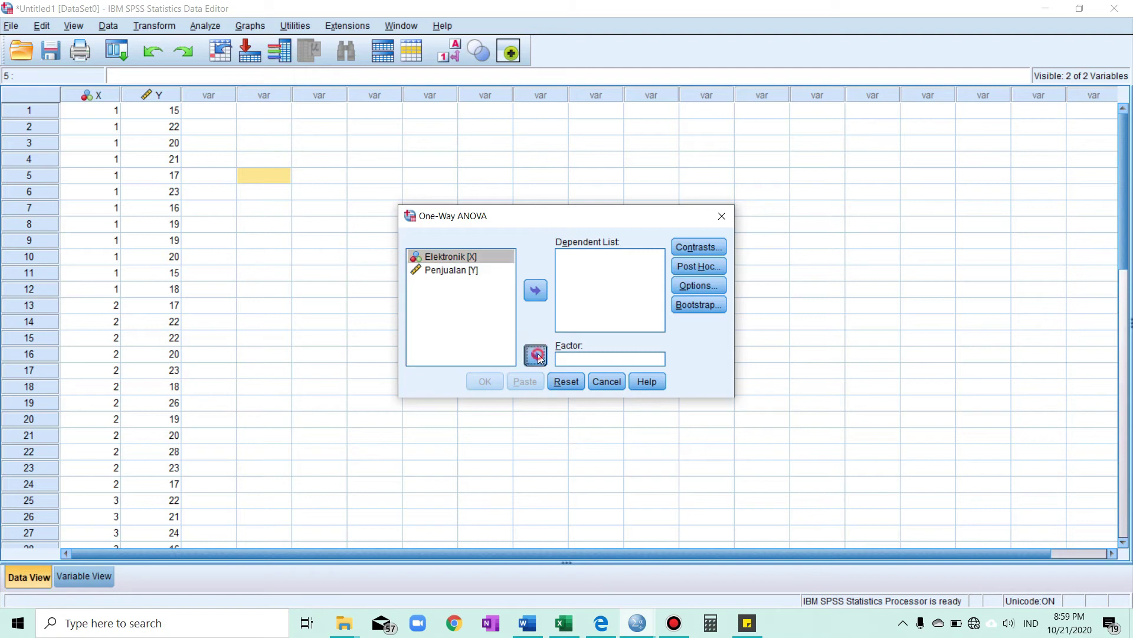
left_click(469, 257)
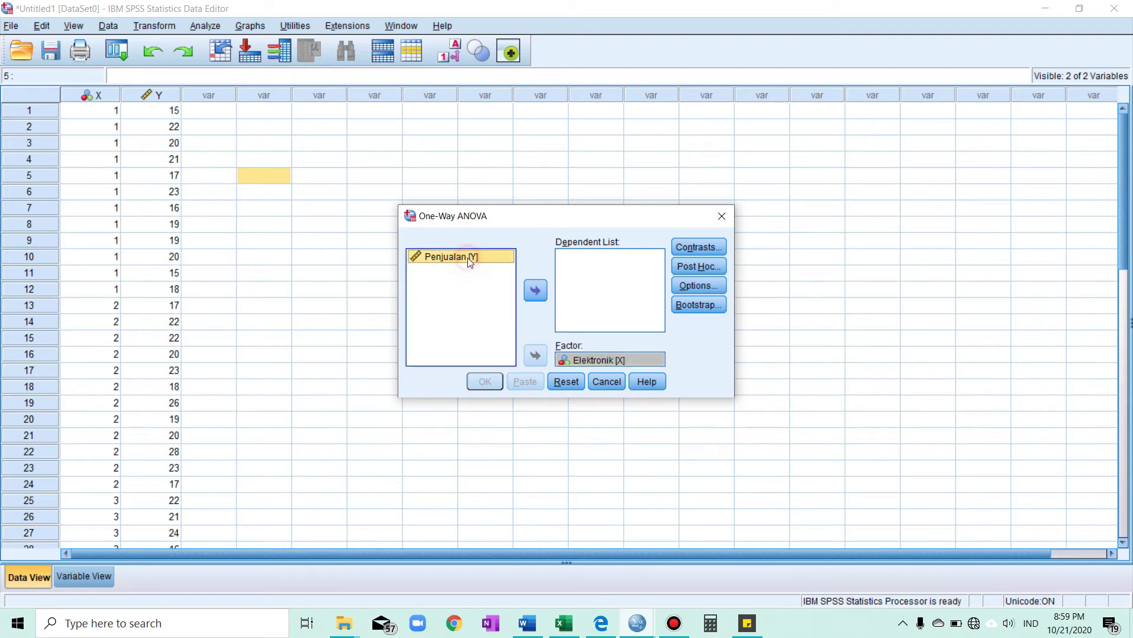
left_click(535, 291)
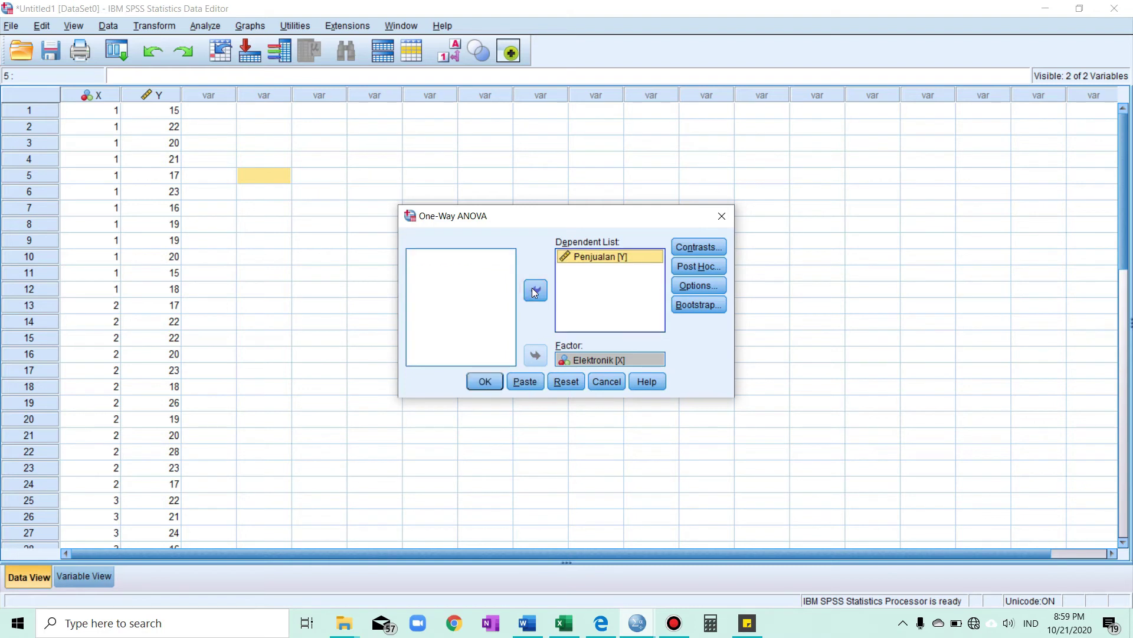
Add the Tukey's-b post hoc comparison to the One-Way ANOVA, keeping the 0.05 significance level
left_click(698, 266)
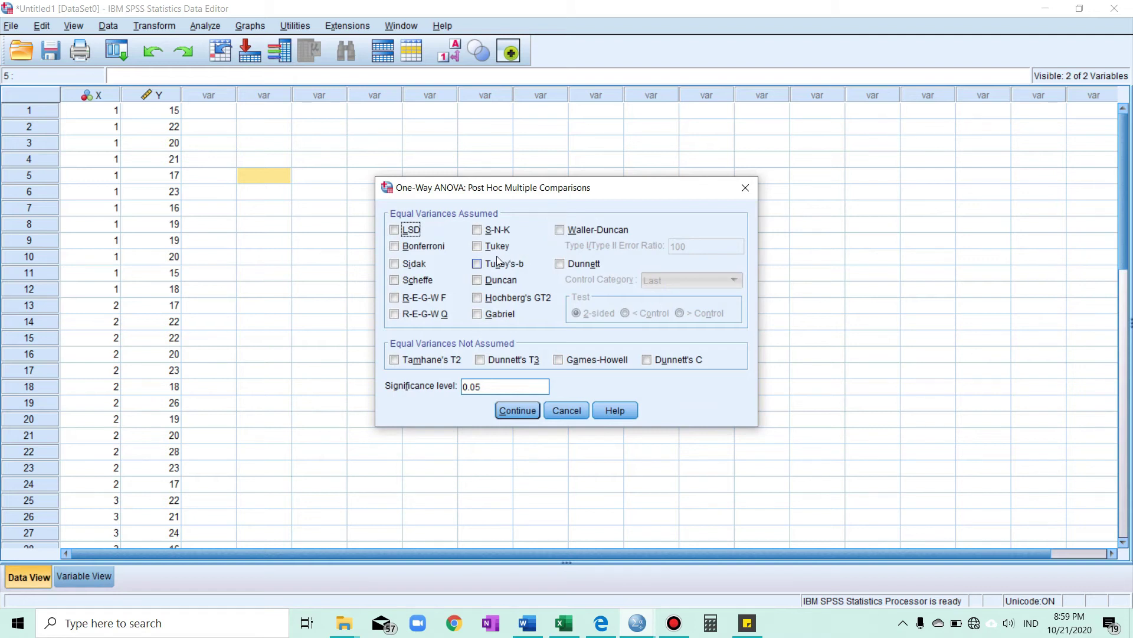
left_click(478, 264)
left_click(518, 410)
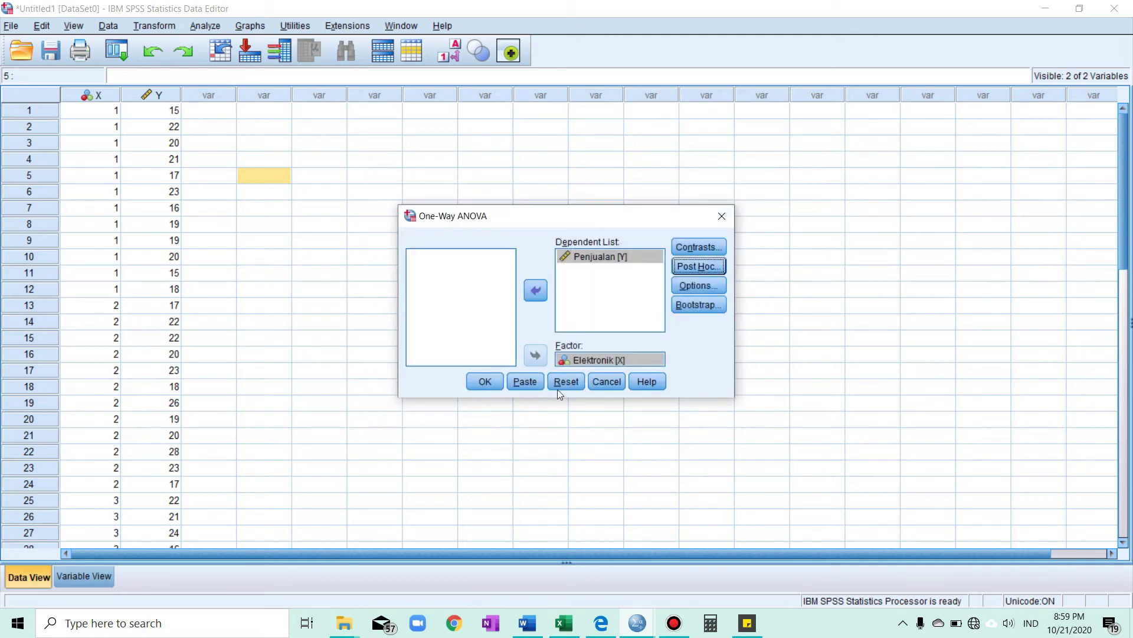
Include Descriptive statistics and the Homogeneity of variance test in the One-Way ANOVA and run the analysis
left_click(679, 285)
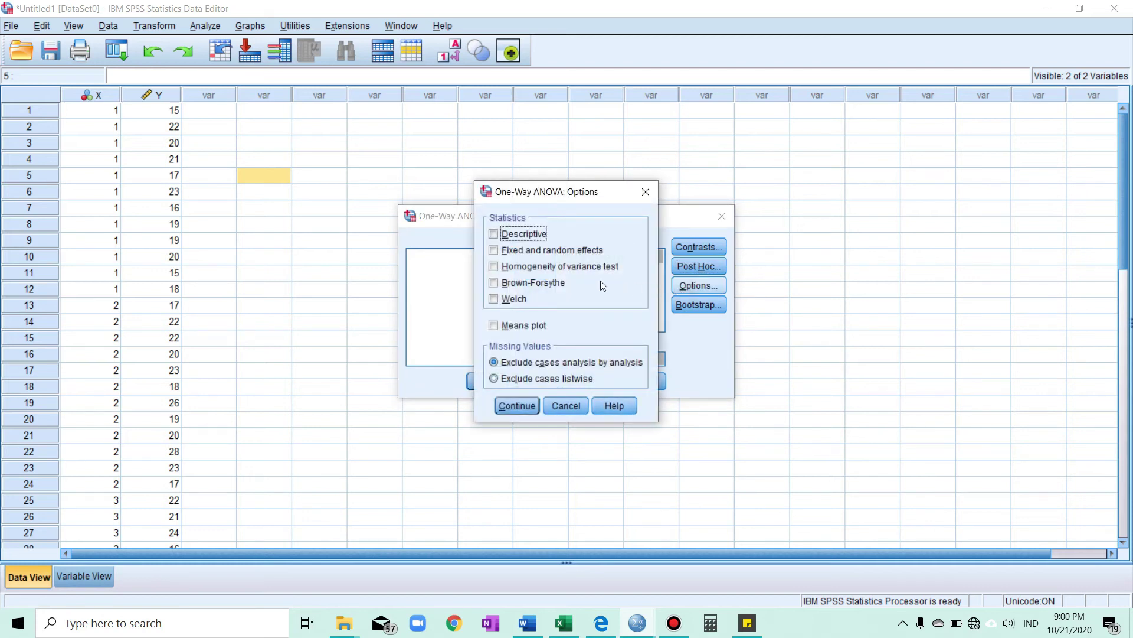
left_click(537, 235)
left_click(496, 268)
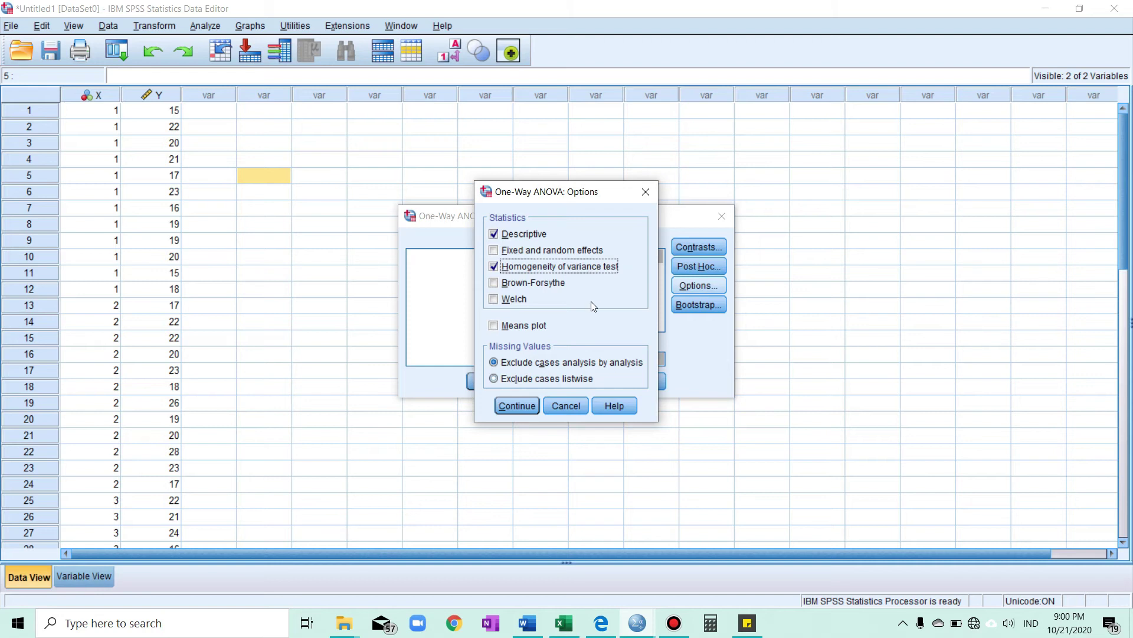
left_click(518, 407)
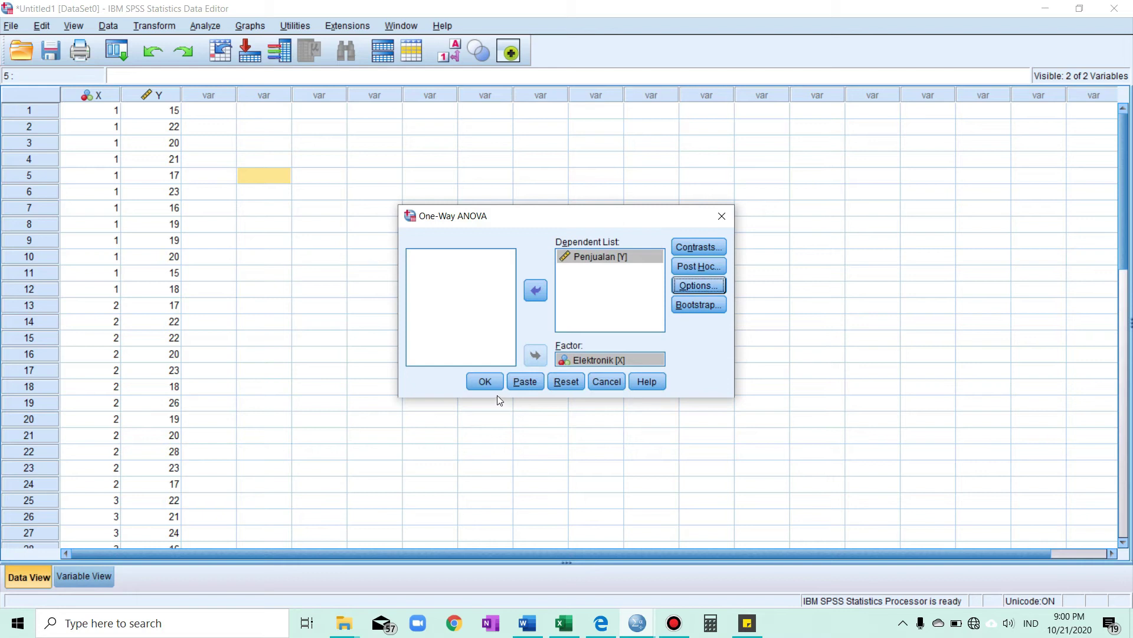
left_click(485, 382)
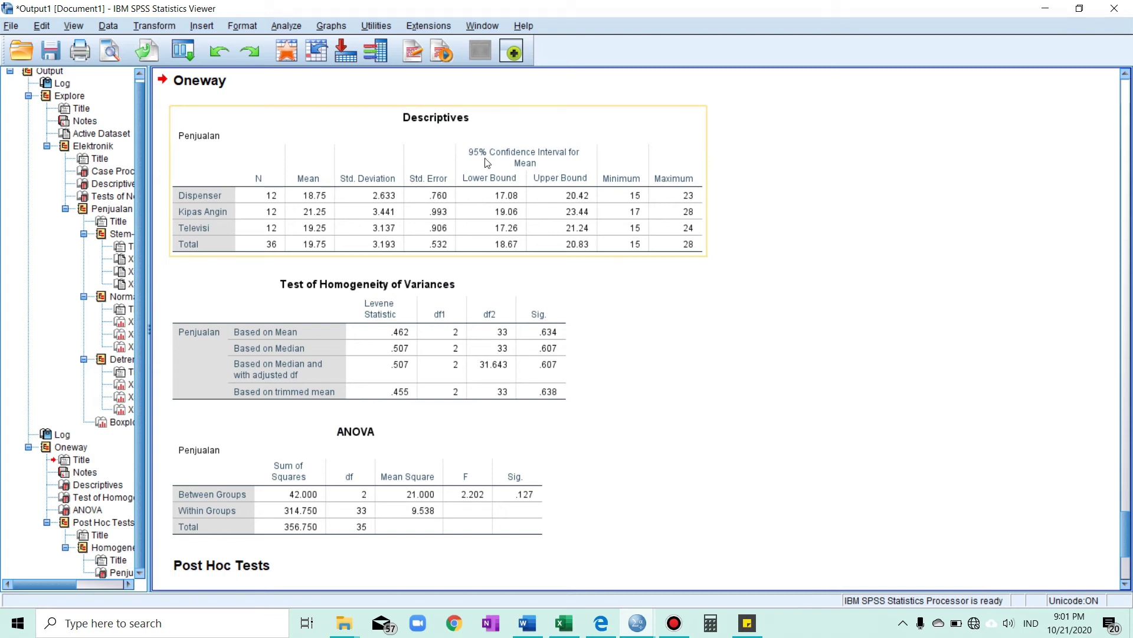
Look through the Oneway output, from the Descriptives, homogeneity and ANOVA tables to the Tukey B homogeneous subsets
scroll(413, 293, "down", 3)
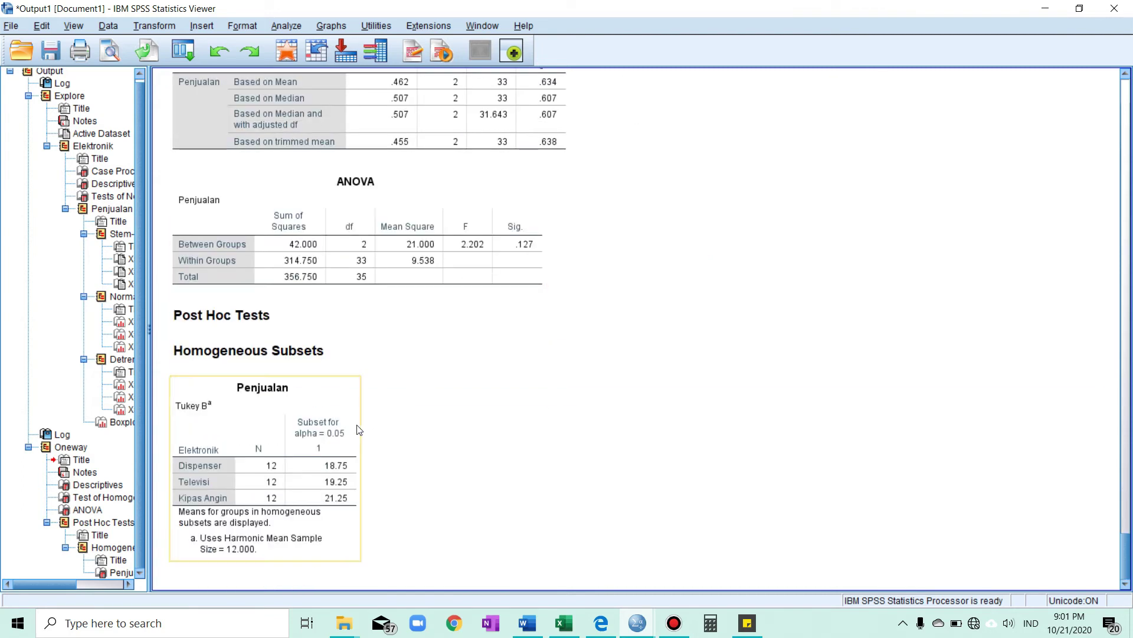
scroll(495, 299, "up", 3)
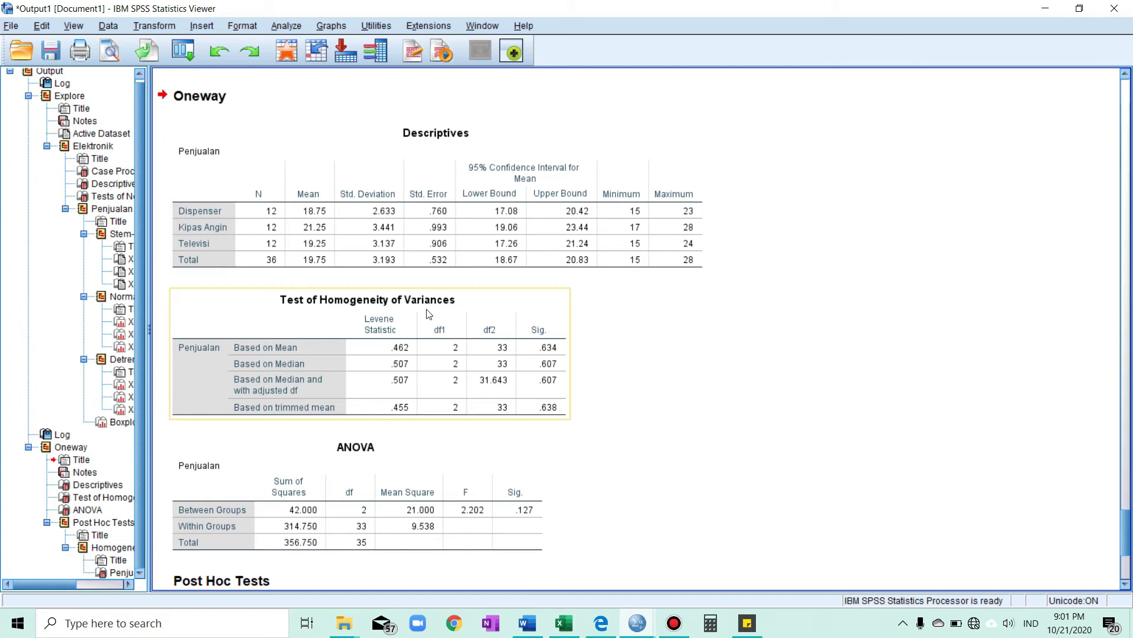
scroll(348, 260, "down", 1)
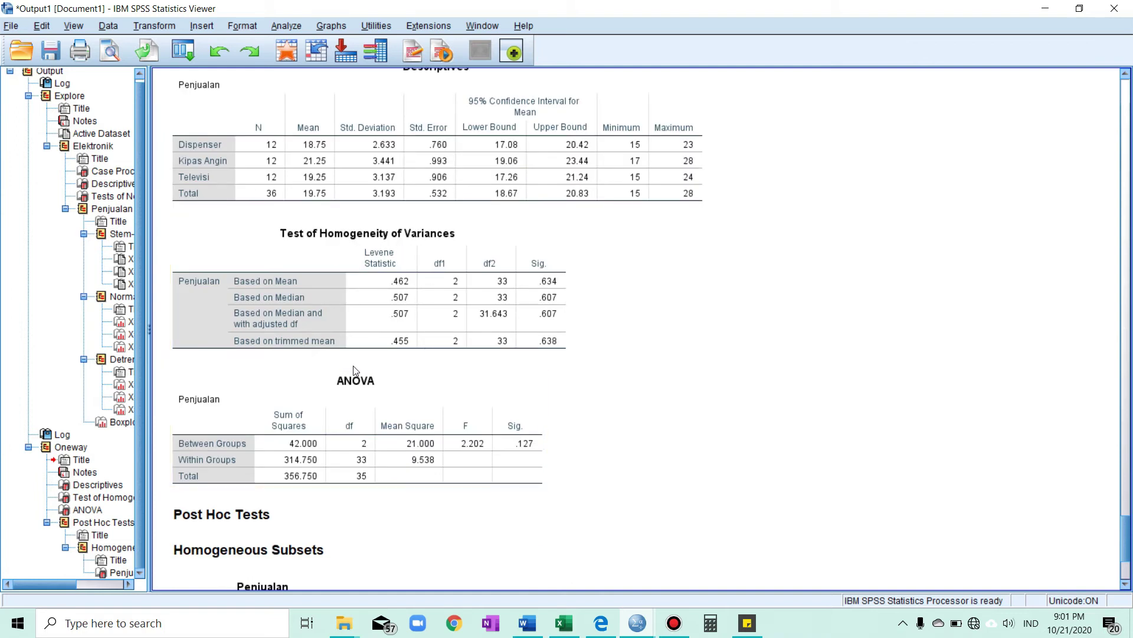
scroll(357, 420, "down", 3)
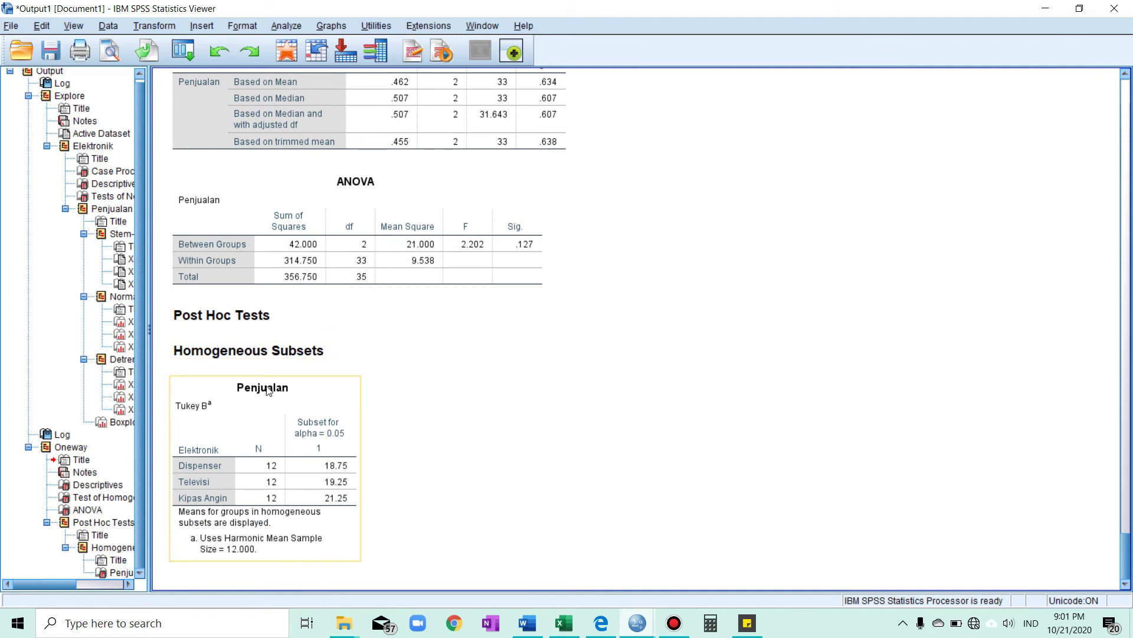
scroll(452, 333, "up", 4)
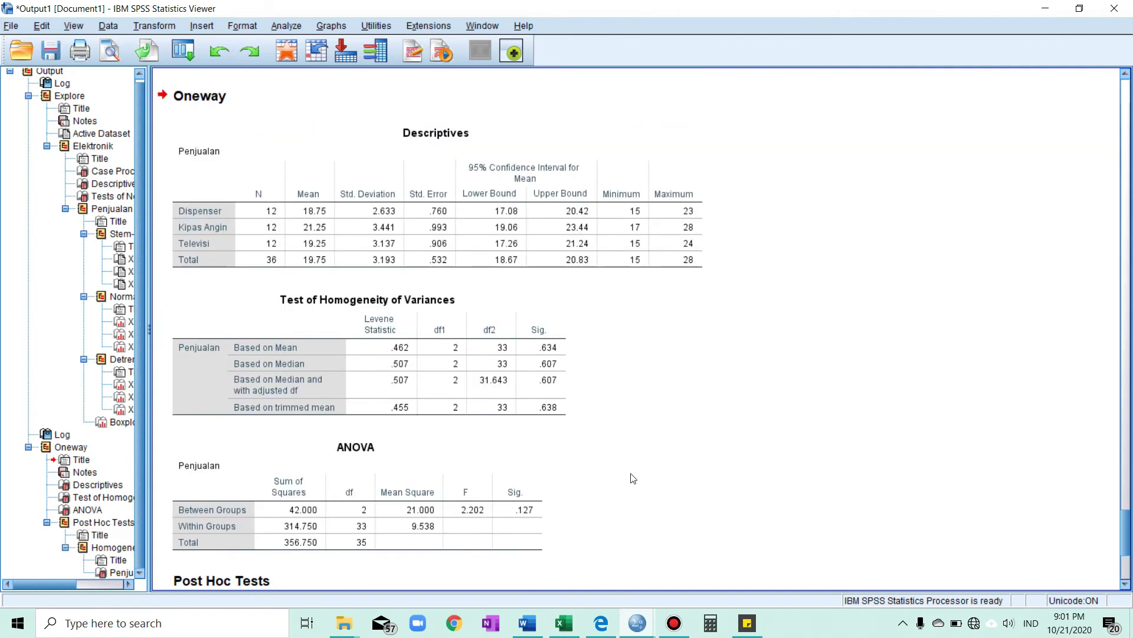
Switch to the PDF in Microsoft Edge and examine the Based on Mean Sig. value and analysis of the homogeneity test
key("alt+Tab")
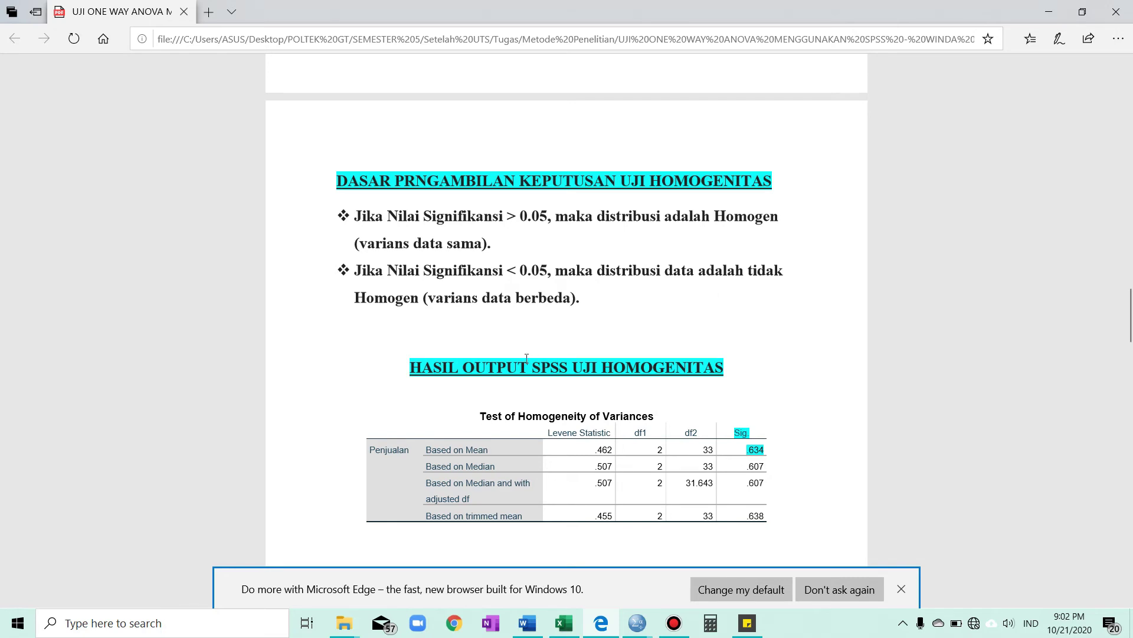
scroll(531, 354, "down", 3)
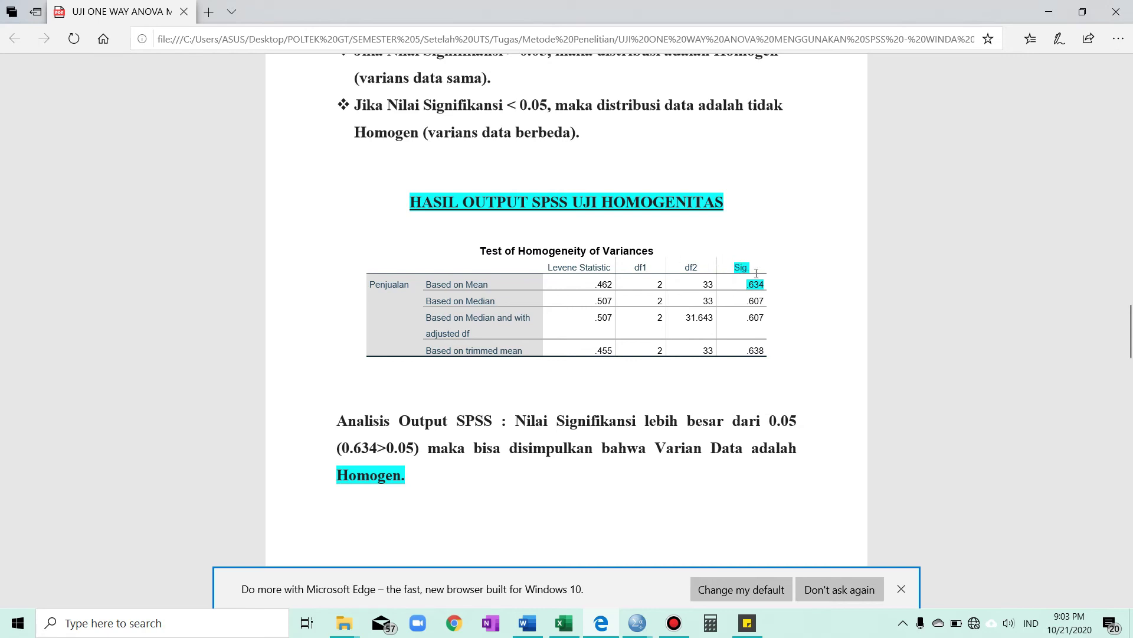
left_click_drag(741, 286, 770, 286)
left_click(805, 262)
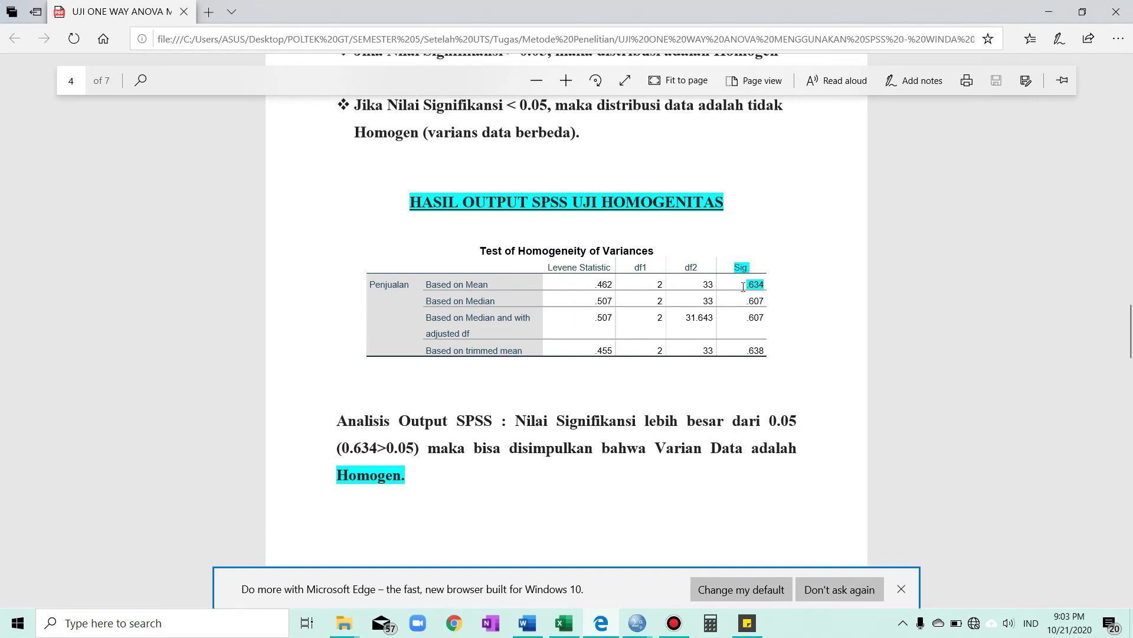
left_click_drag(743, 287, 767, 285)
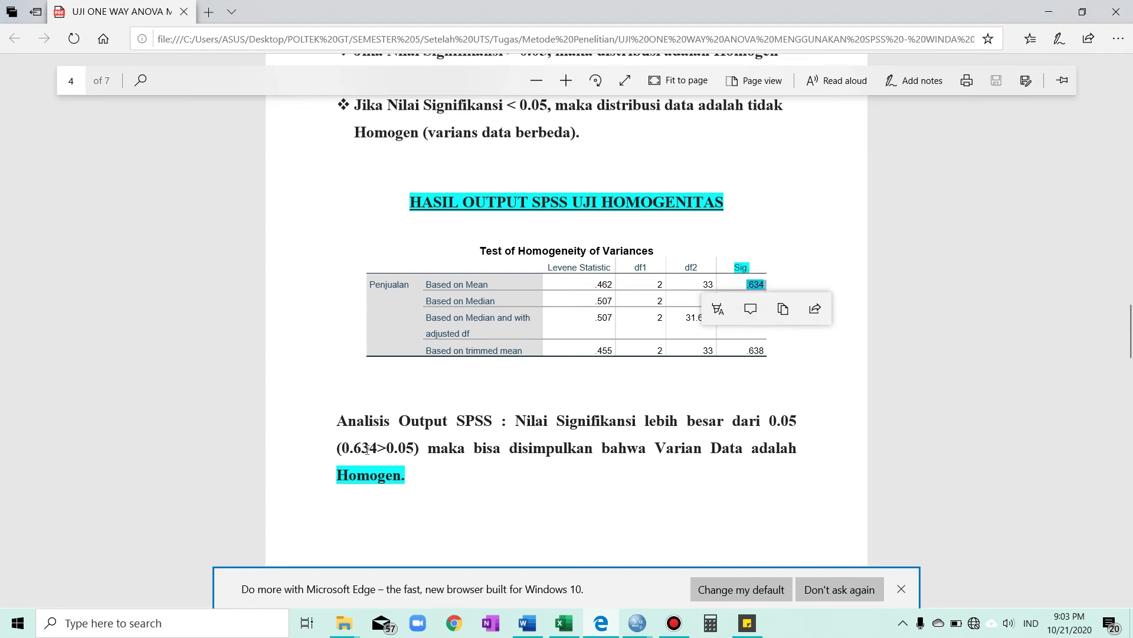
left_click_drag(338, 454, 420, 448)
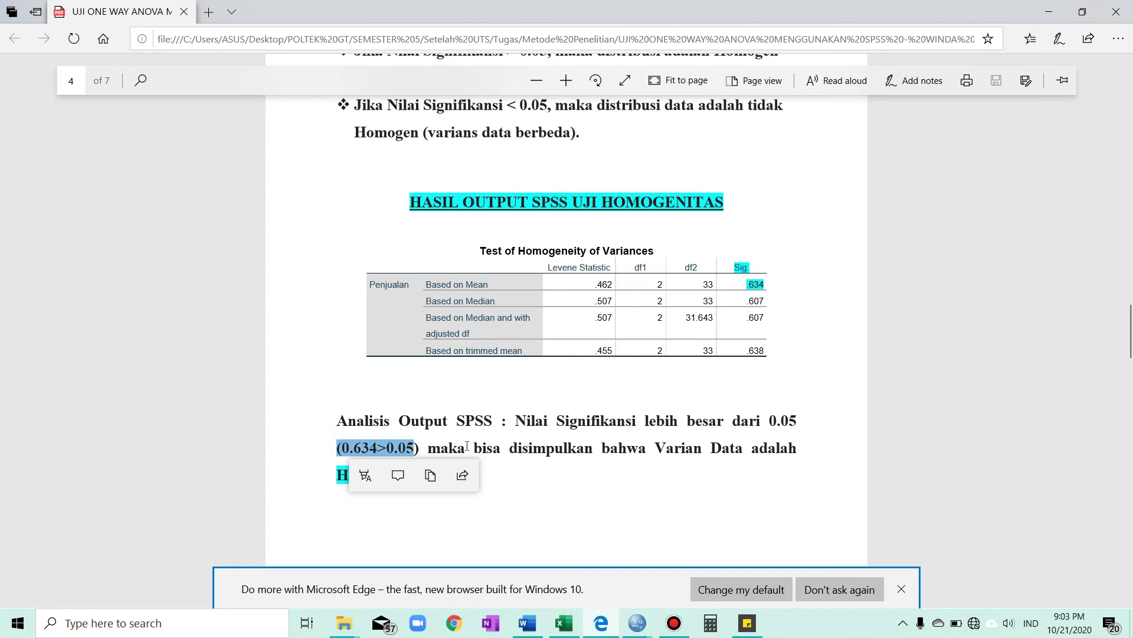
left_click(527, 391)
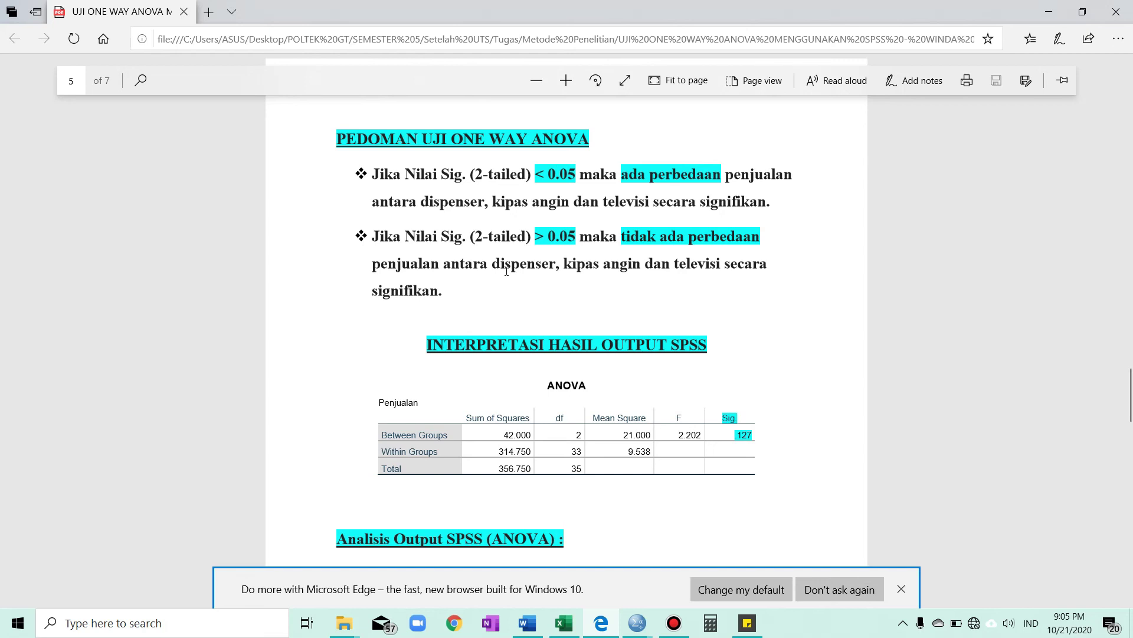
Examine the Between Groups Sig. value in the PDF's ANOVA table against the One Way Anova guidelines and the analysis below it
scroll(608, 331, "down", 1)
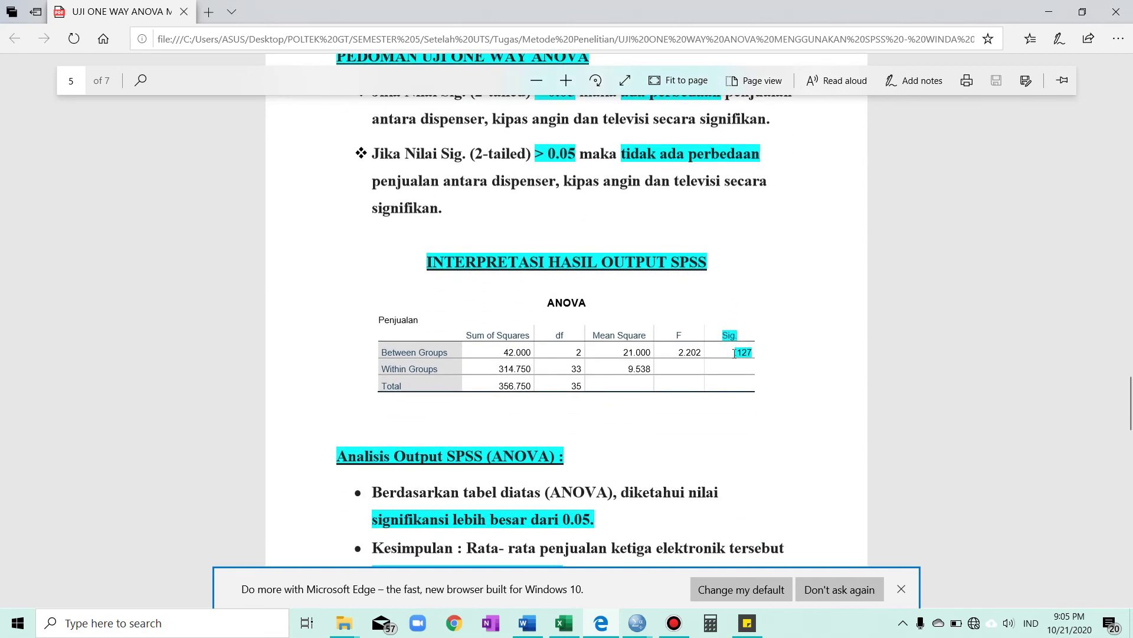
scroll(494, 321, "down", 1)
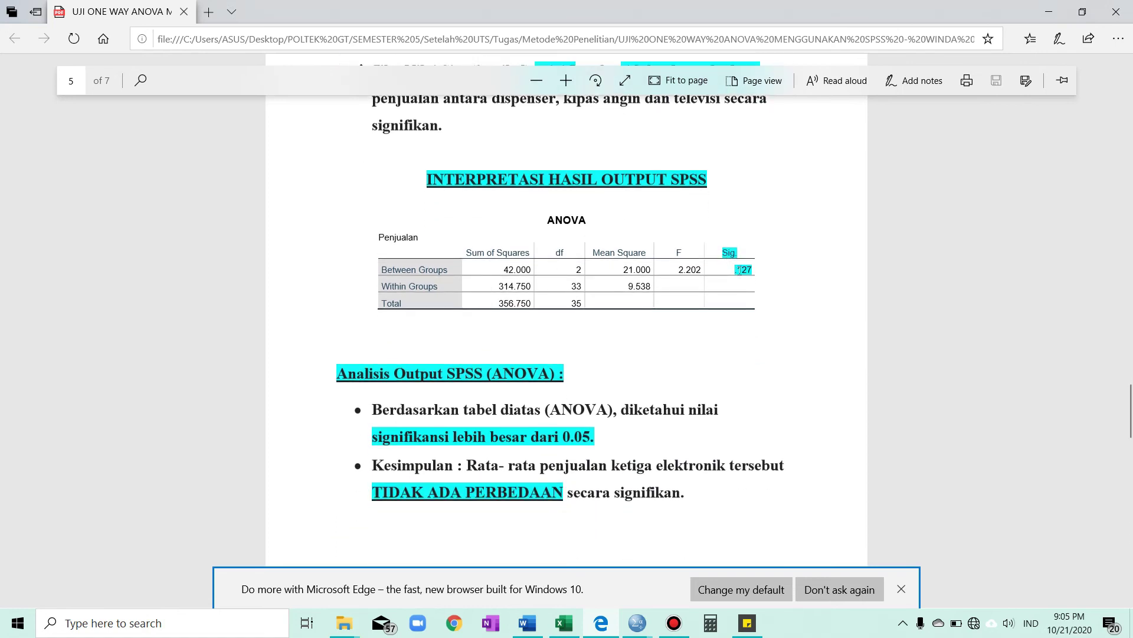
left_click_drag(730, 270, 756, 271)
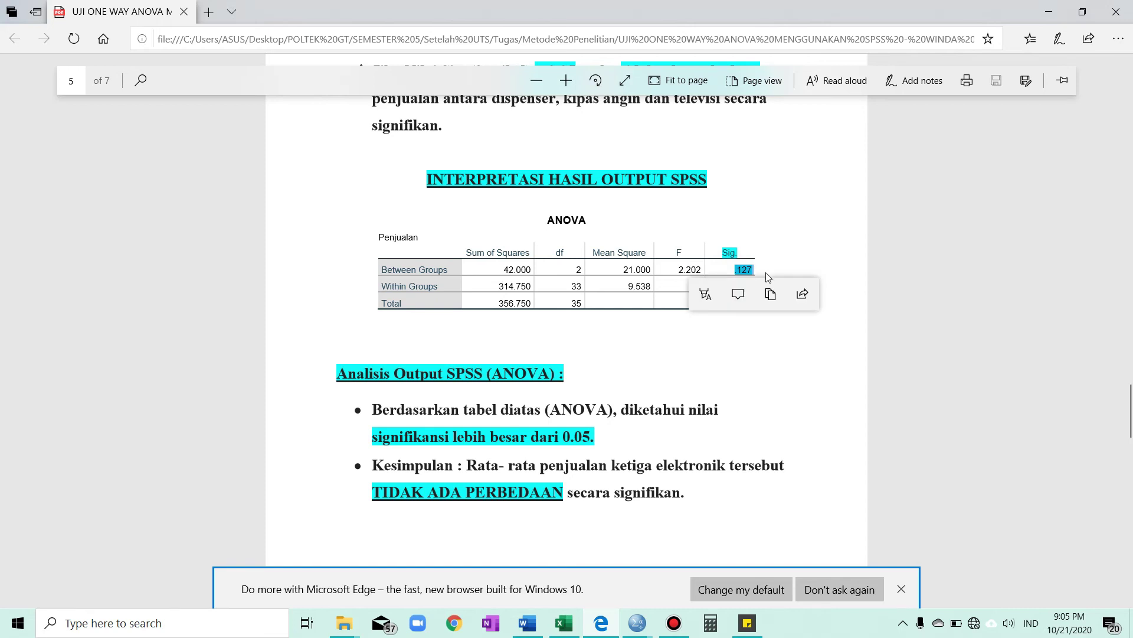
left_click(775, 254)
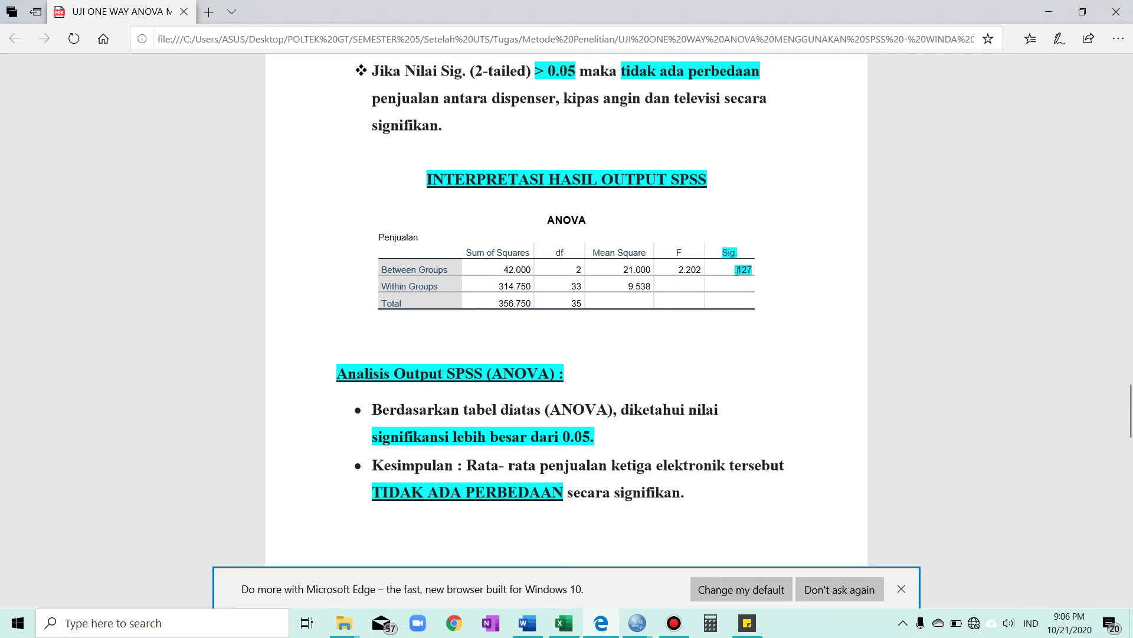
left_click_drag(721, 268, 753, 268)
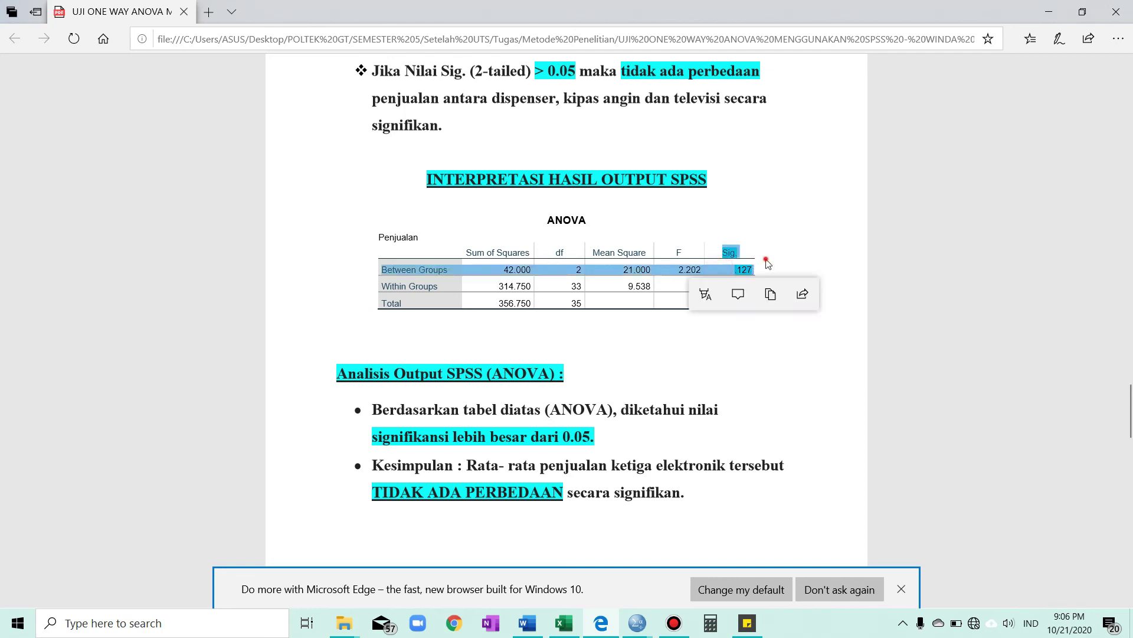
left_click(766, 261)
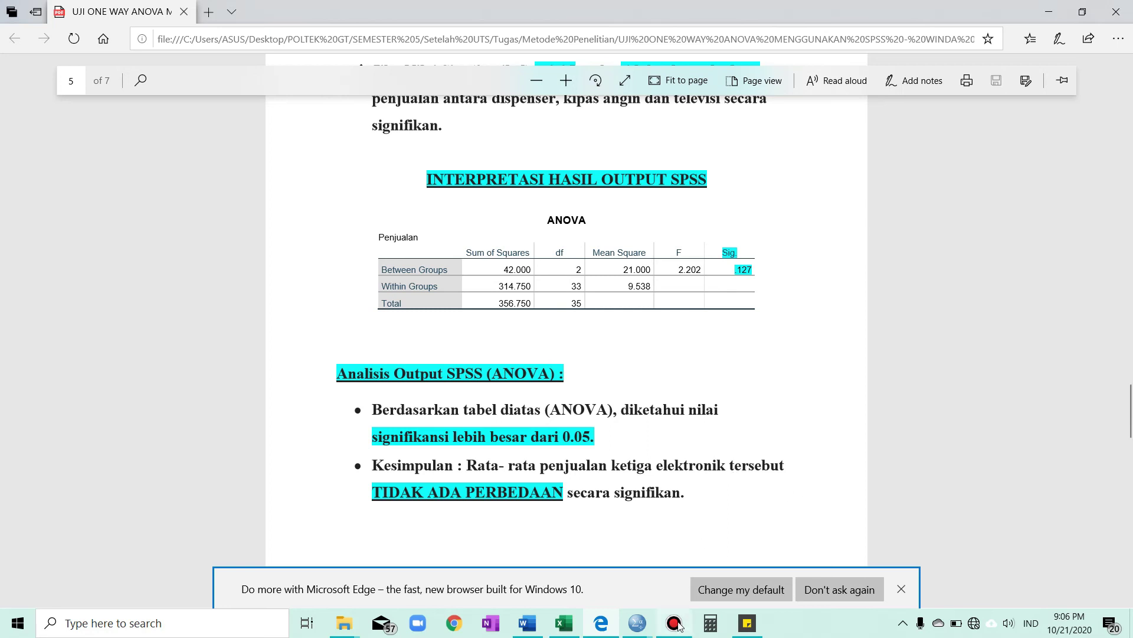
Compare the mean sales of Dispenser, Kipas Angin and Televisi in the PDF's Descriptives table with the written analysis and conclusion
scroll(608, 293, "down", 10)
scroll(608, 294, "up", 1)
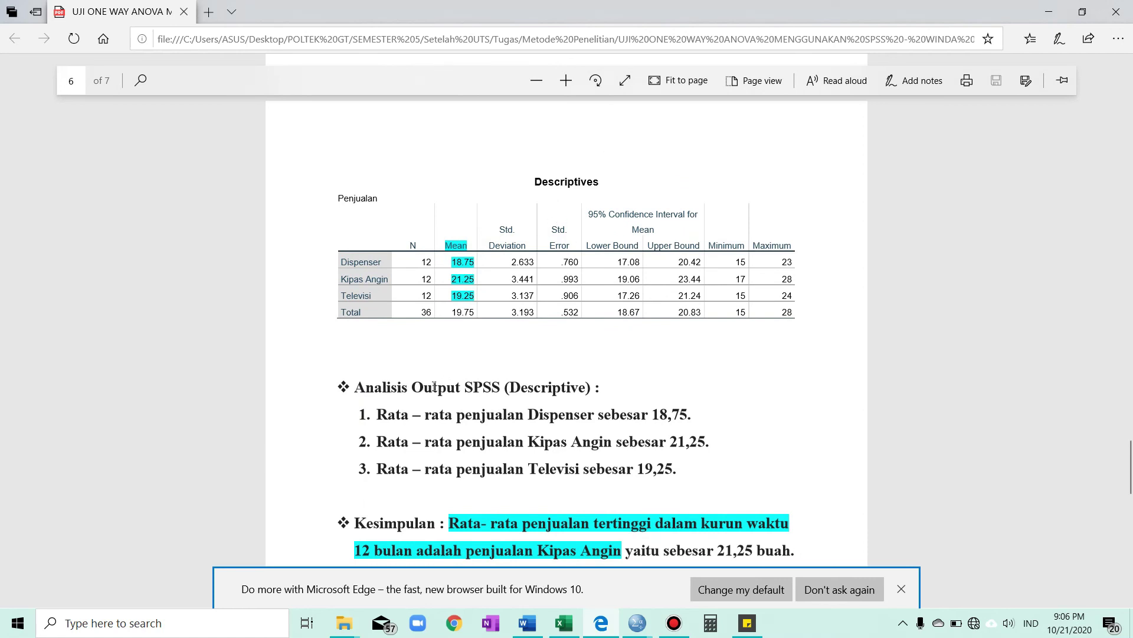
scroll(431, 295, "down", 1)
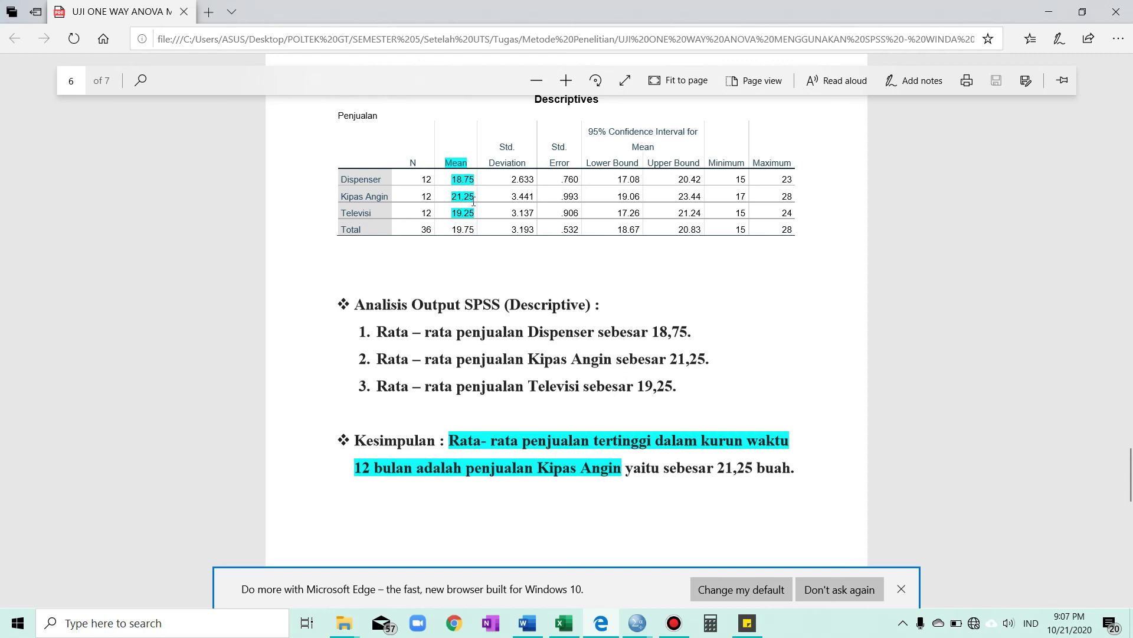
left_click_drag(339, 180, 474, 188)
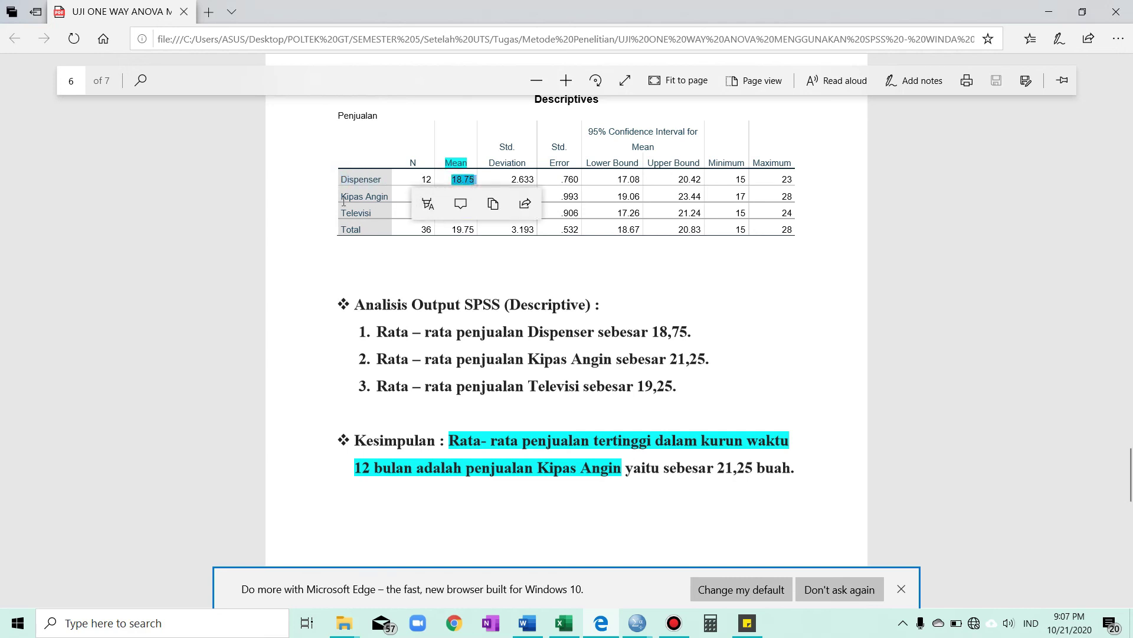
left_click_drag(339, 196, 480, 199)
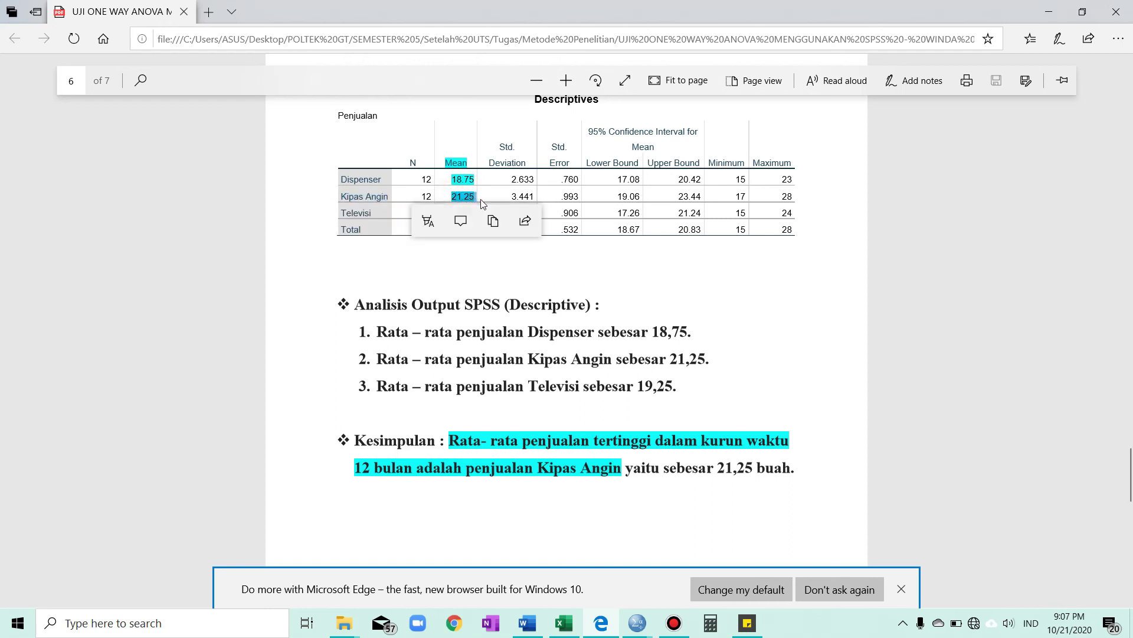
left_click(723, 263)
left_click_drag(343, 215, 478, 213)
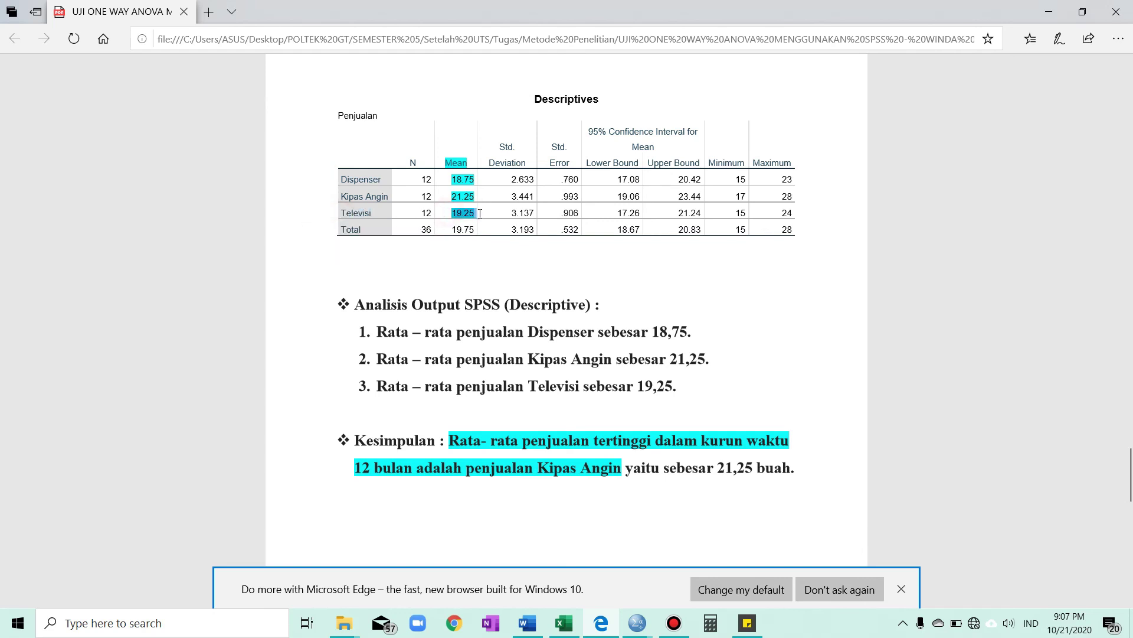
left_click(771, 307)
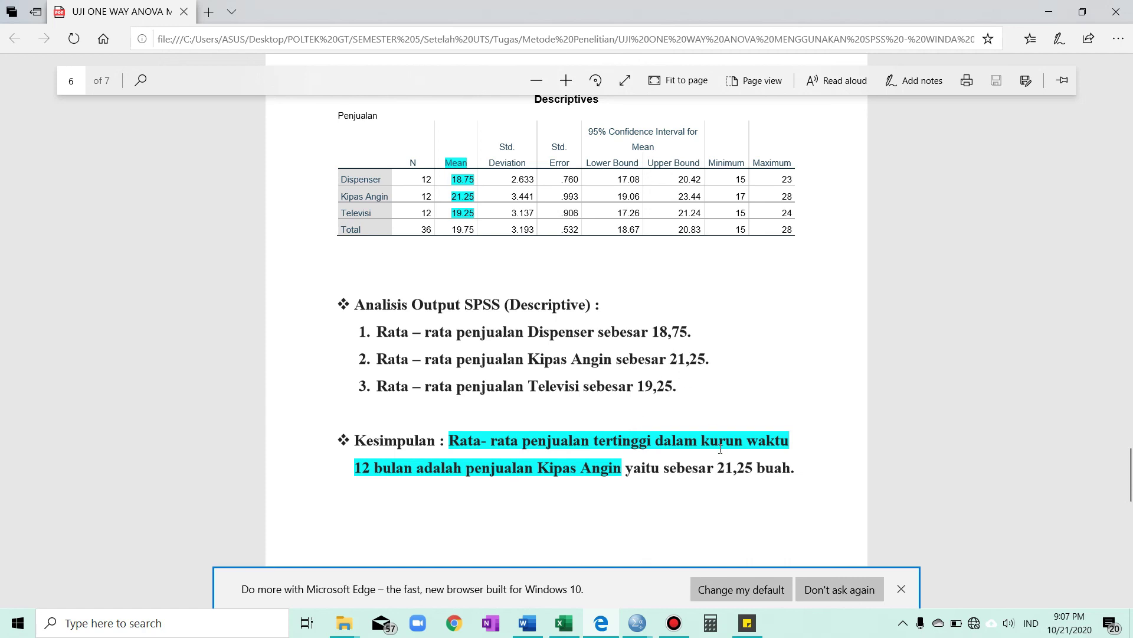
left_click_drag(482, 205, 349, 200)
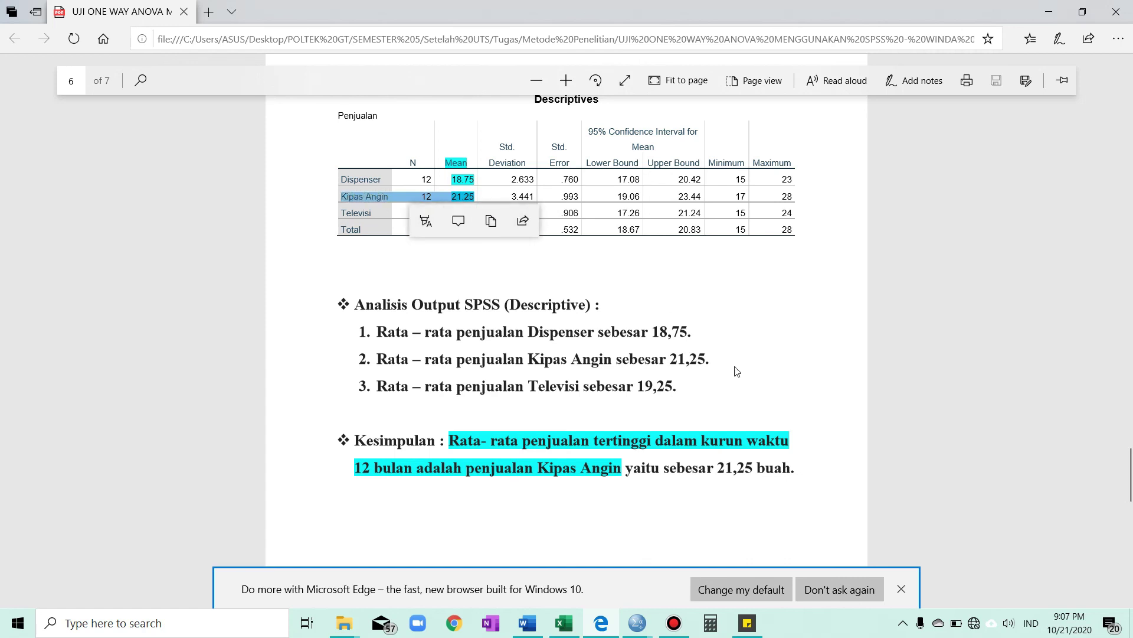
left_click(766, 414)
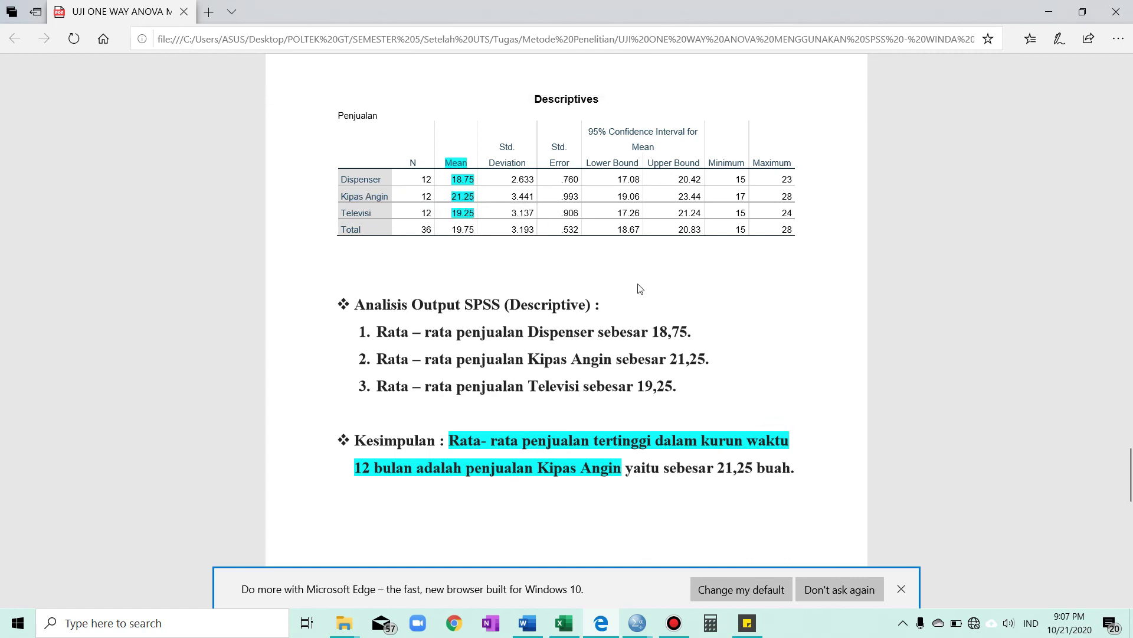